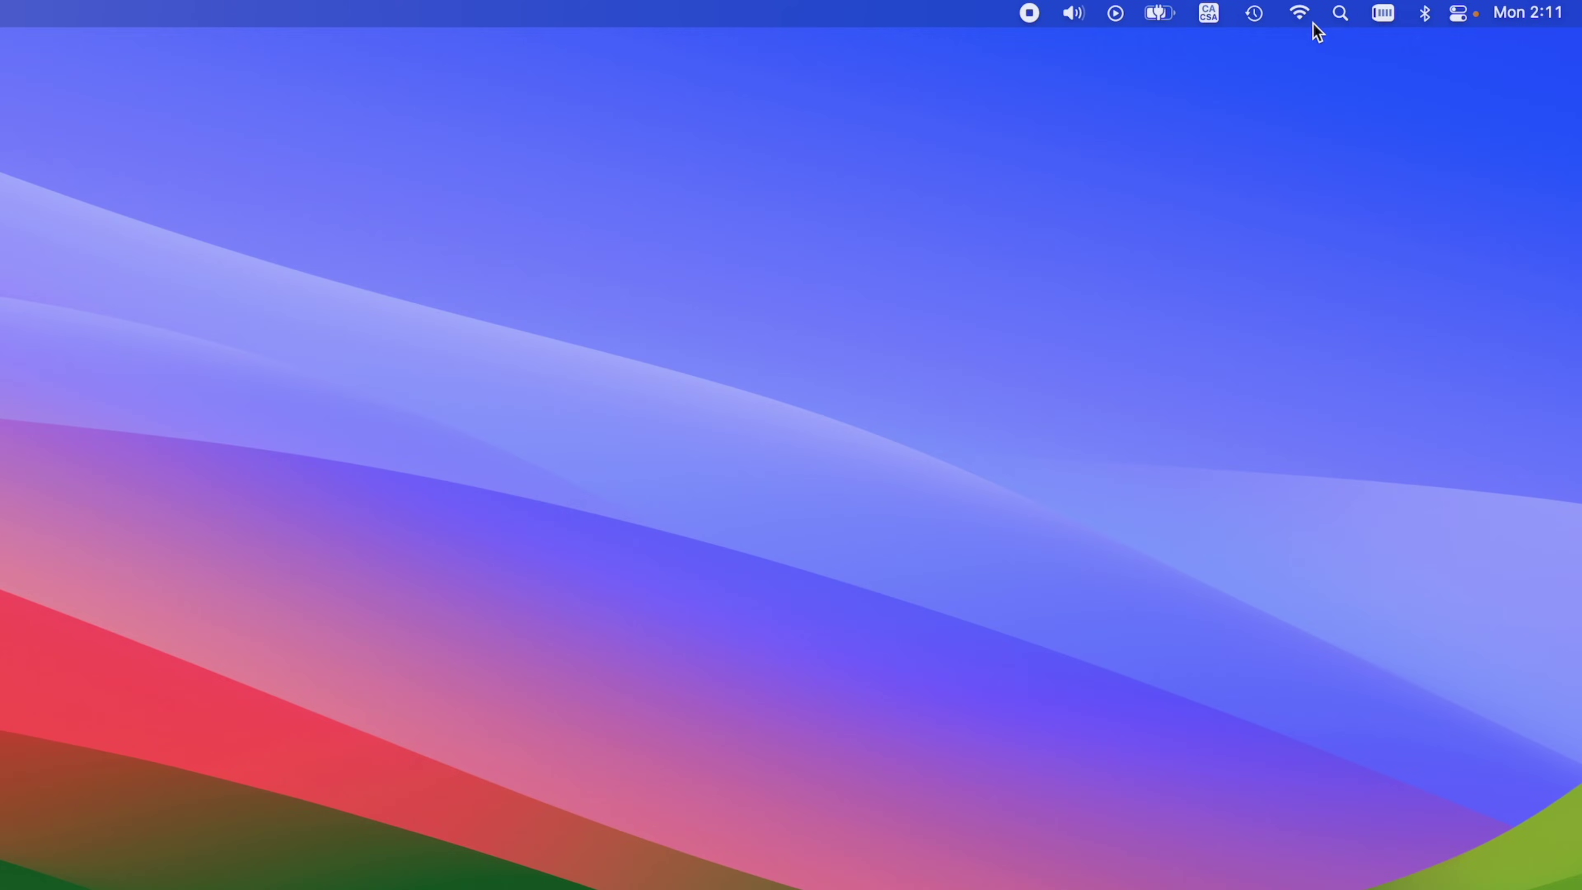
Search Spotlight for 'disk utility'
{"action": "left_click", "coordinate": [1342, 15]}
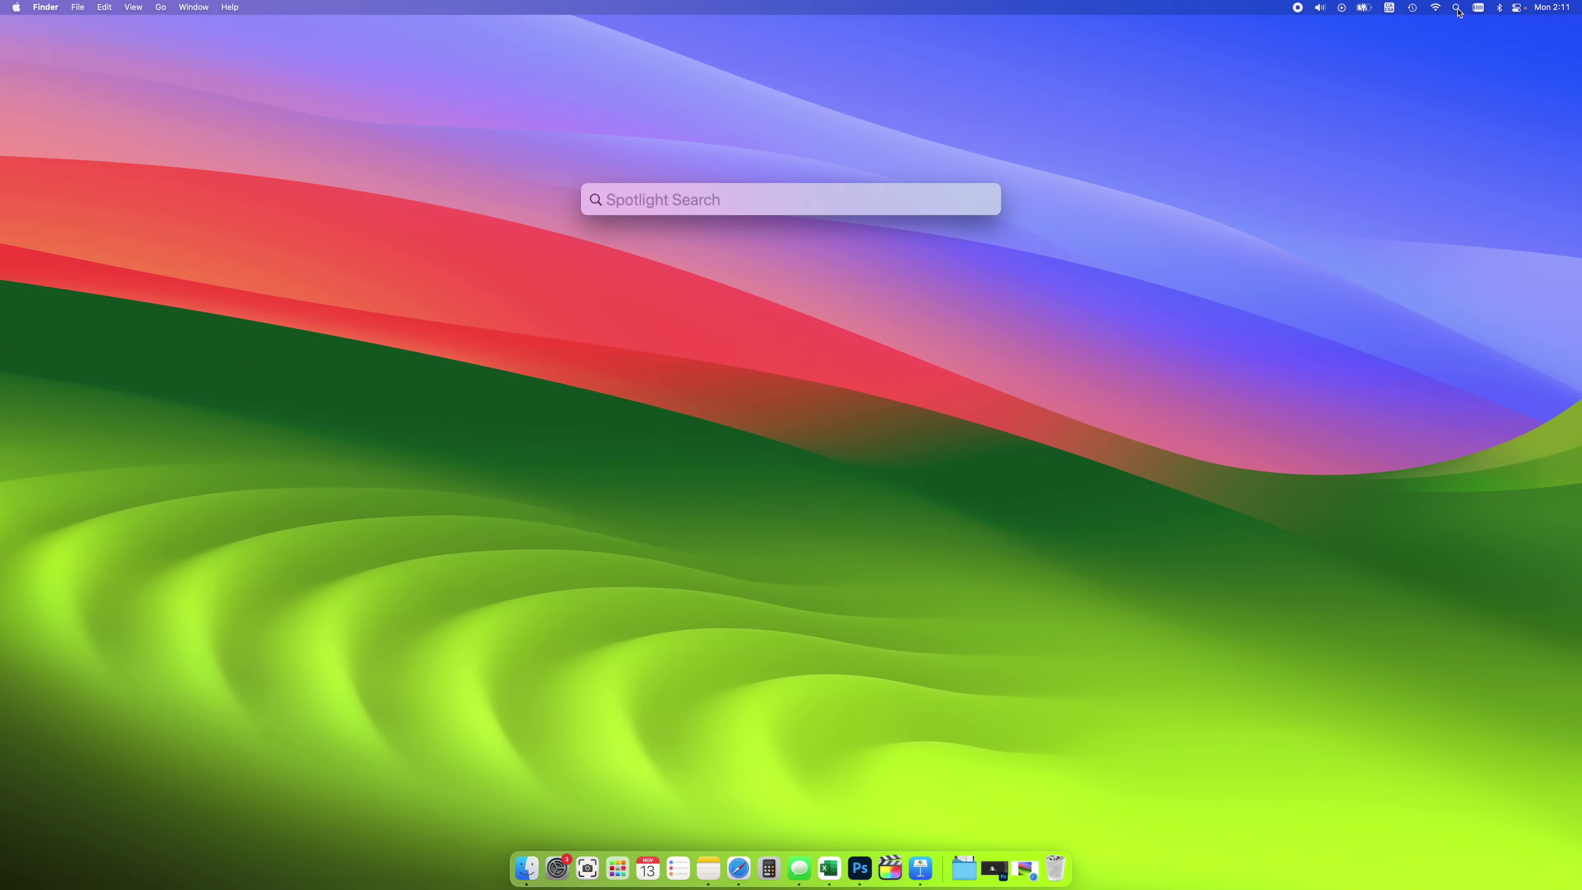
{"action": "type", "text": "disk uti"}
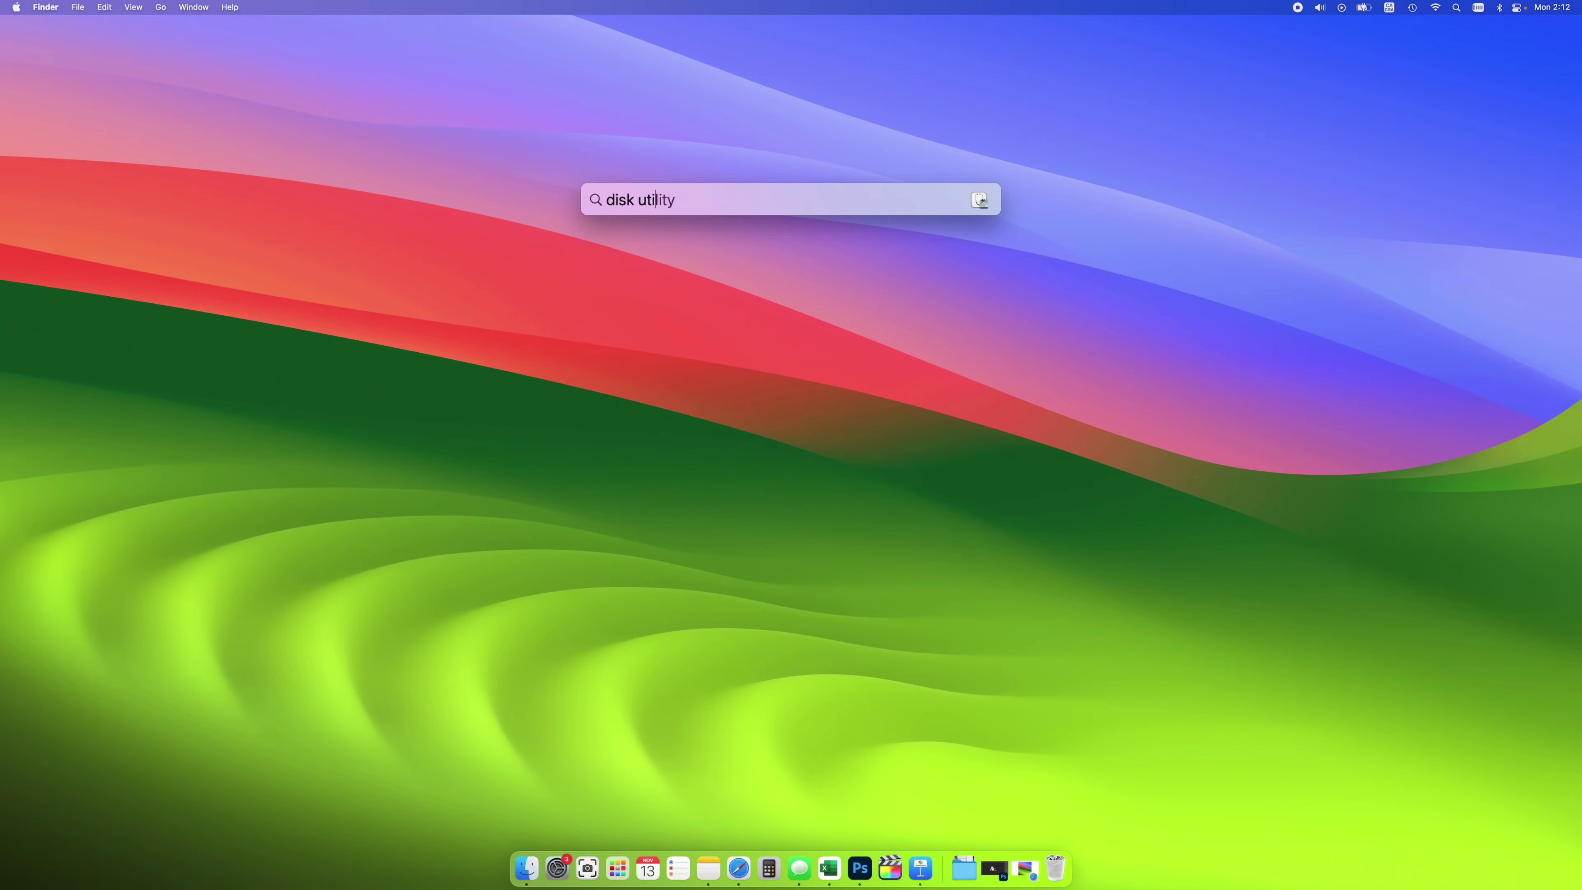
{"action": "type", "text": "lity"}
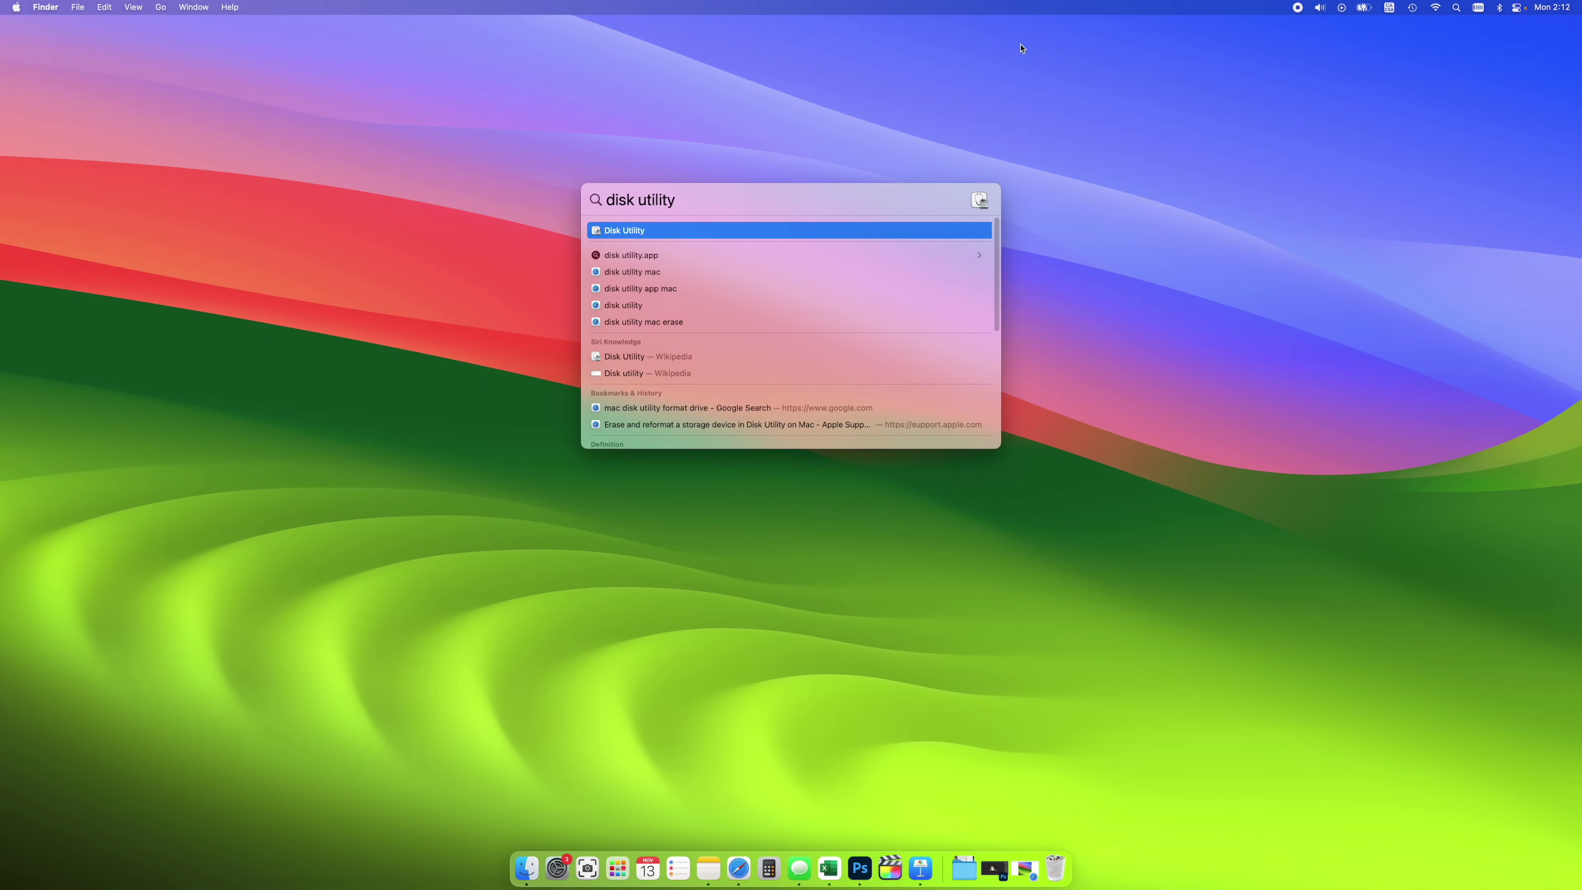
Launch Disk Utility and collapse the Seagate, both USB 3.0 Media and USB SanDisk drives
{"action": "left_click", "coordinate": [638, 232]}
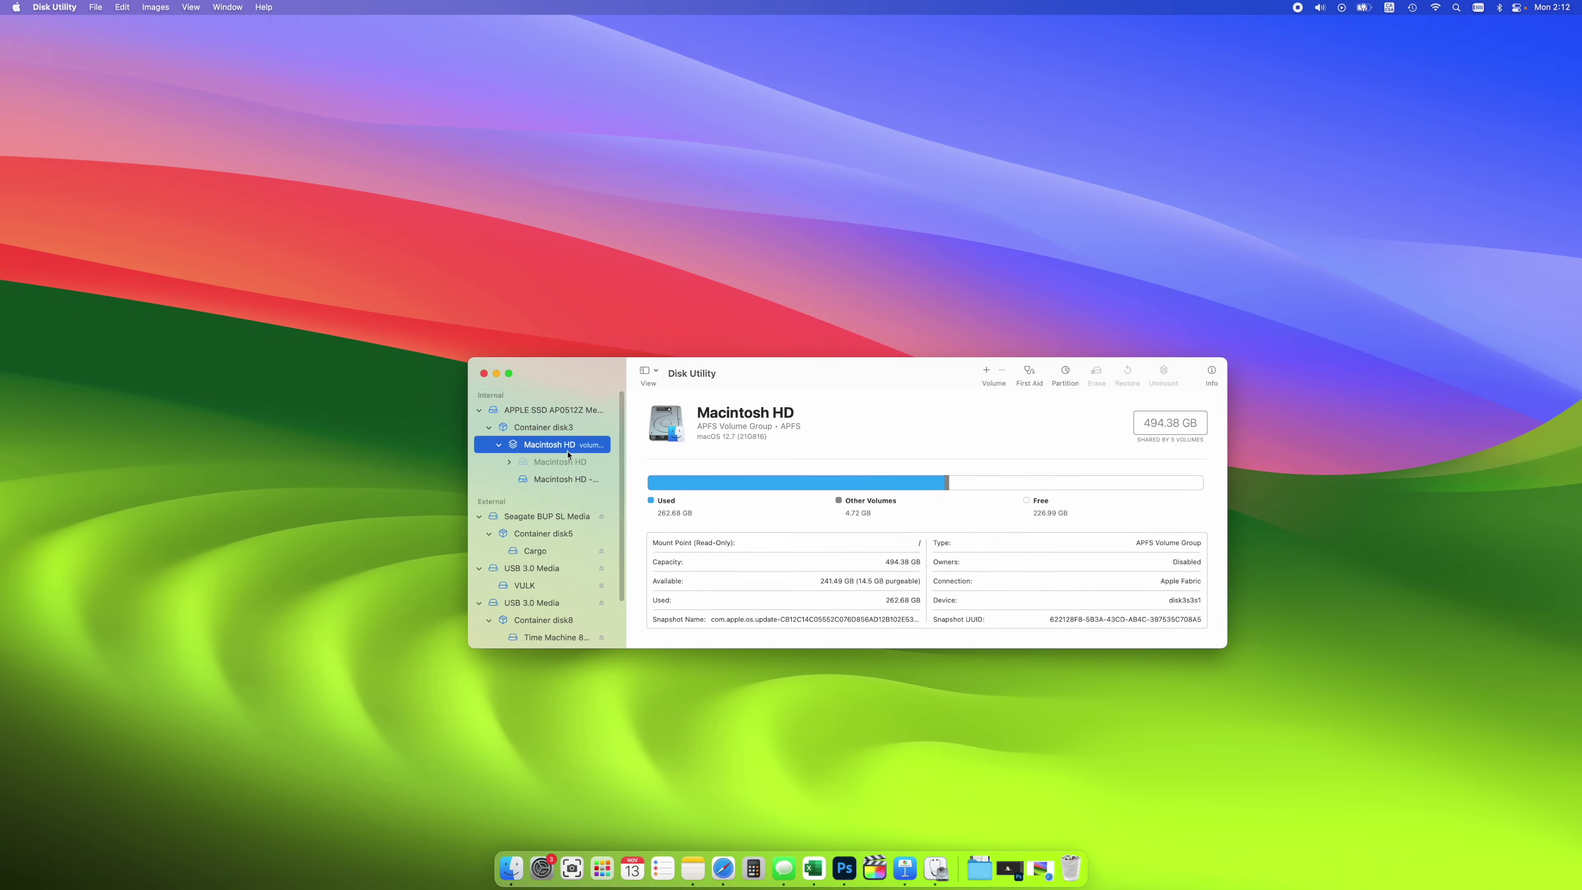
{"action": "left_click_drag", "start_coordinate": [617, 555], "coordinate": [634, 529]}
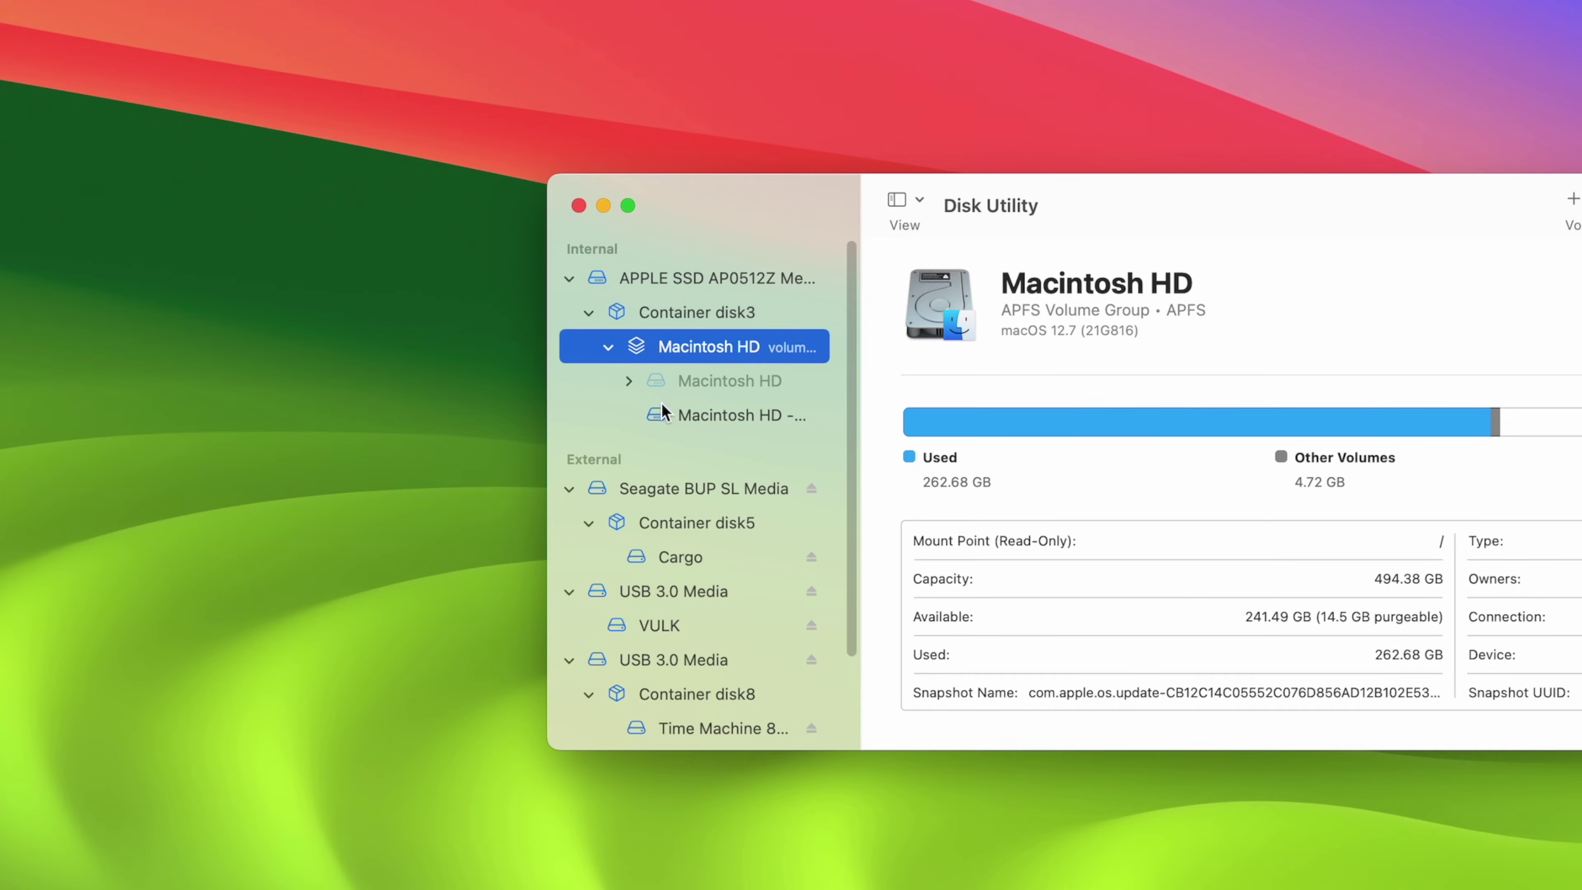
{"action": "scroll", "coordinate": [851, 381], "scroll_direction": "down", "scroll_amount": 3}
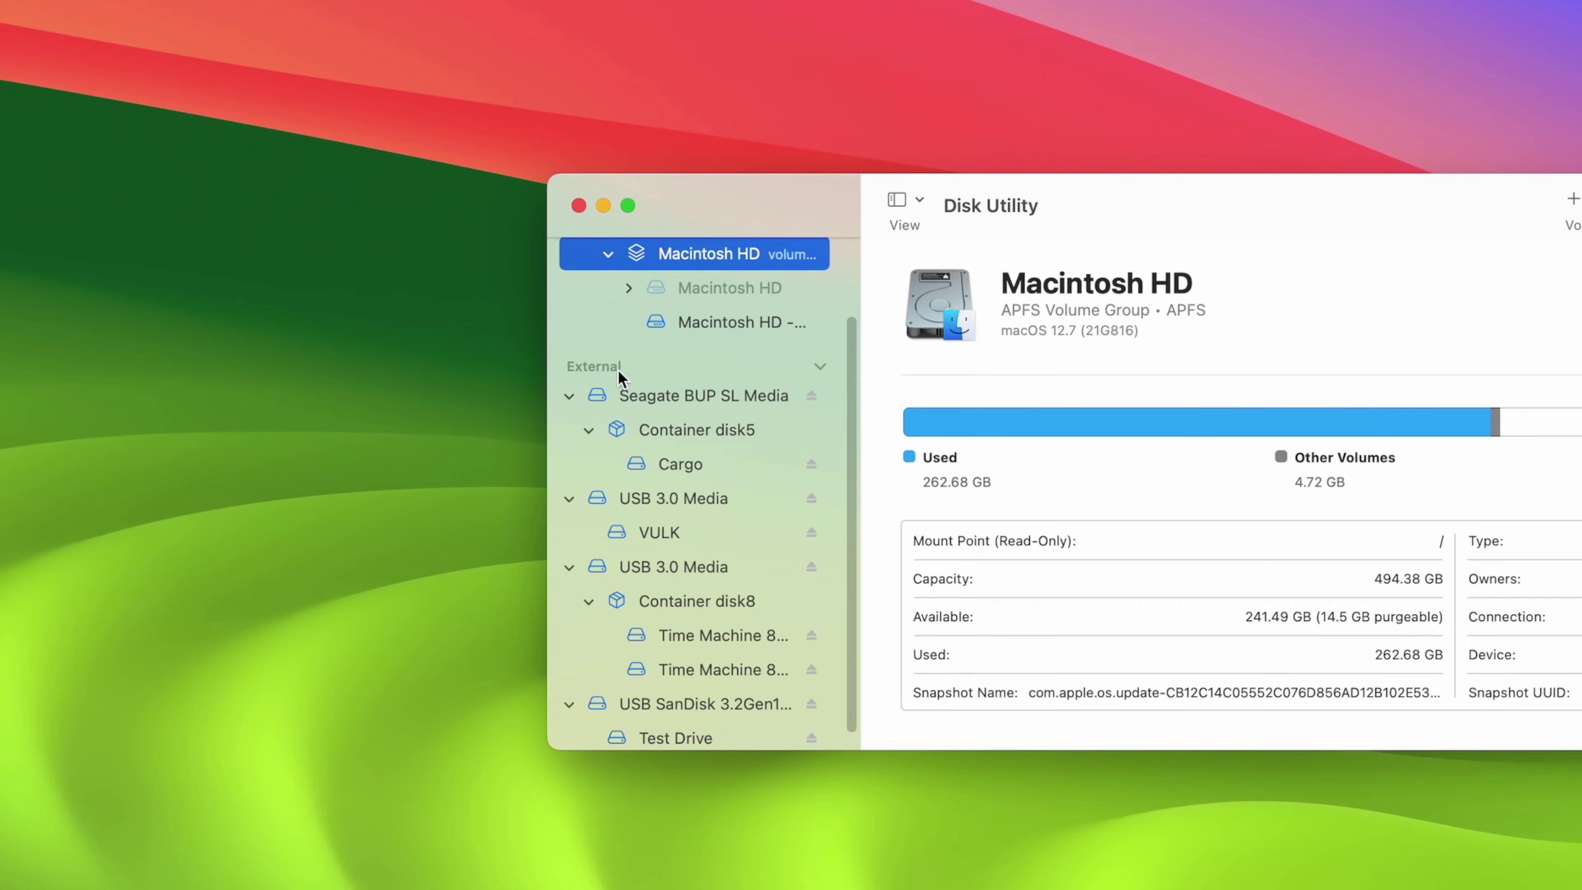
{"action": "left_click", "coordinate": [569, 395]}
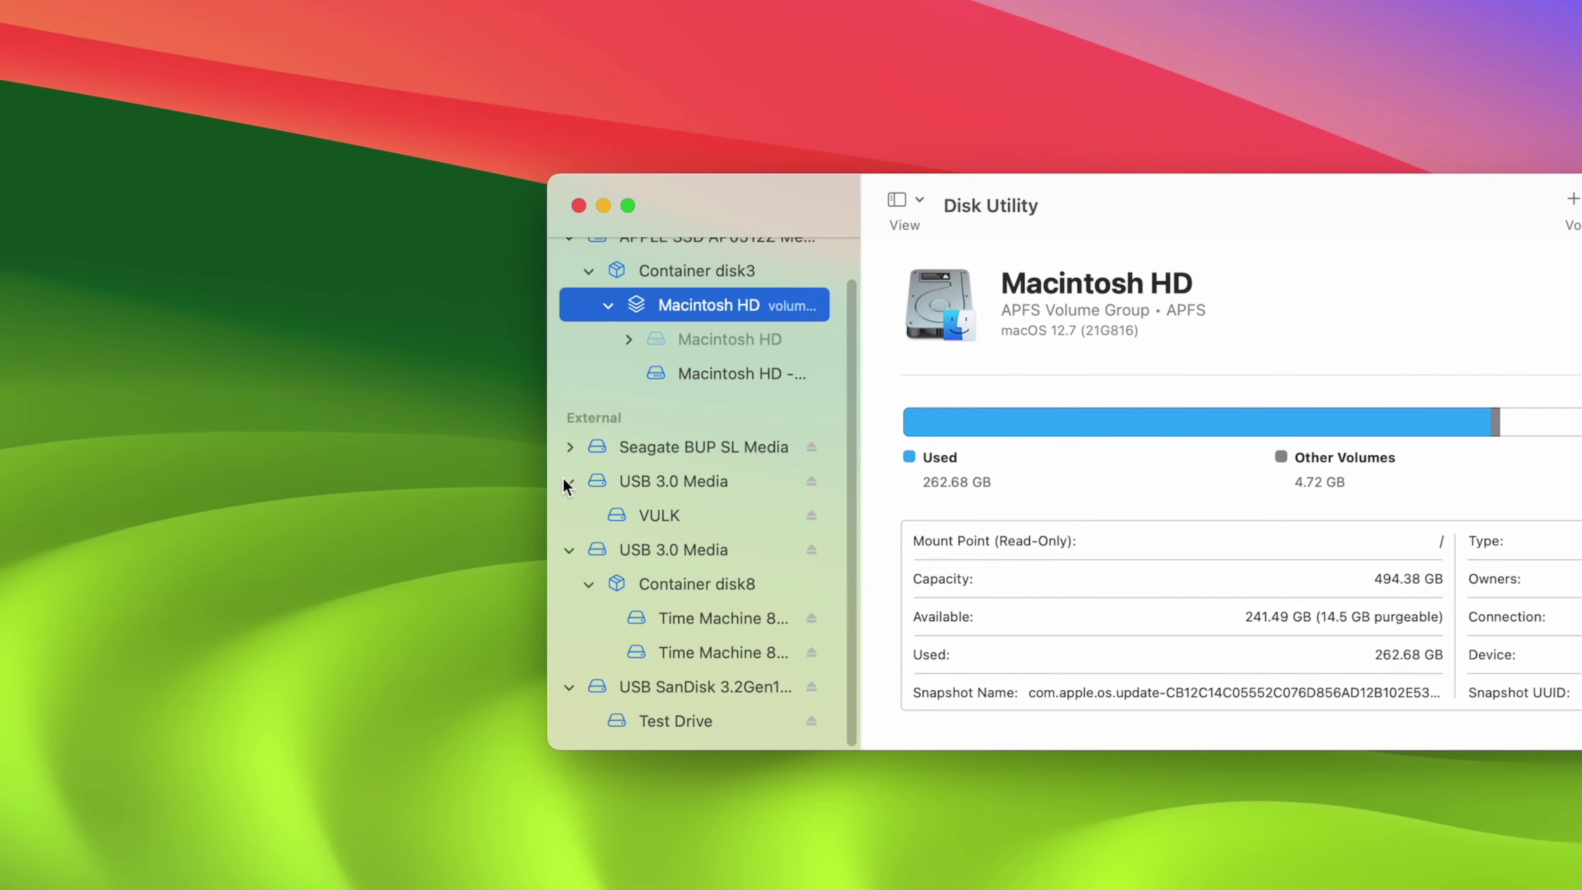
{"action": "left_click", "coordinate": [568, 480]}
{"action": "left_click", "coordinate": [569, 553]}
{"action": "left_click", "coordinate": [570, 591]}
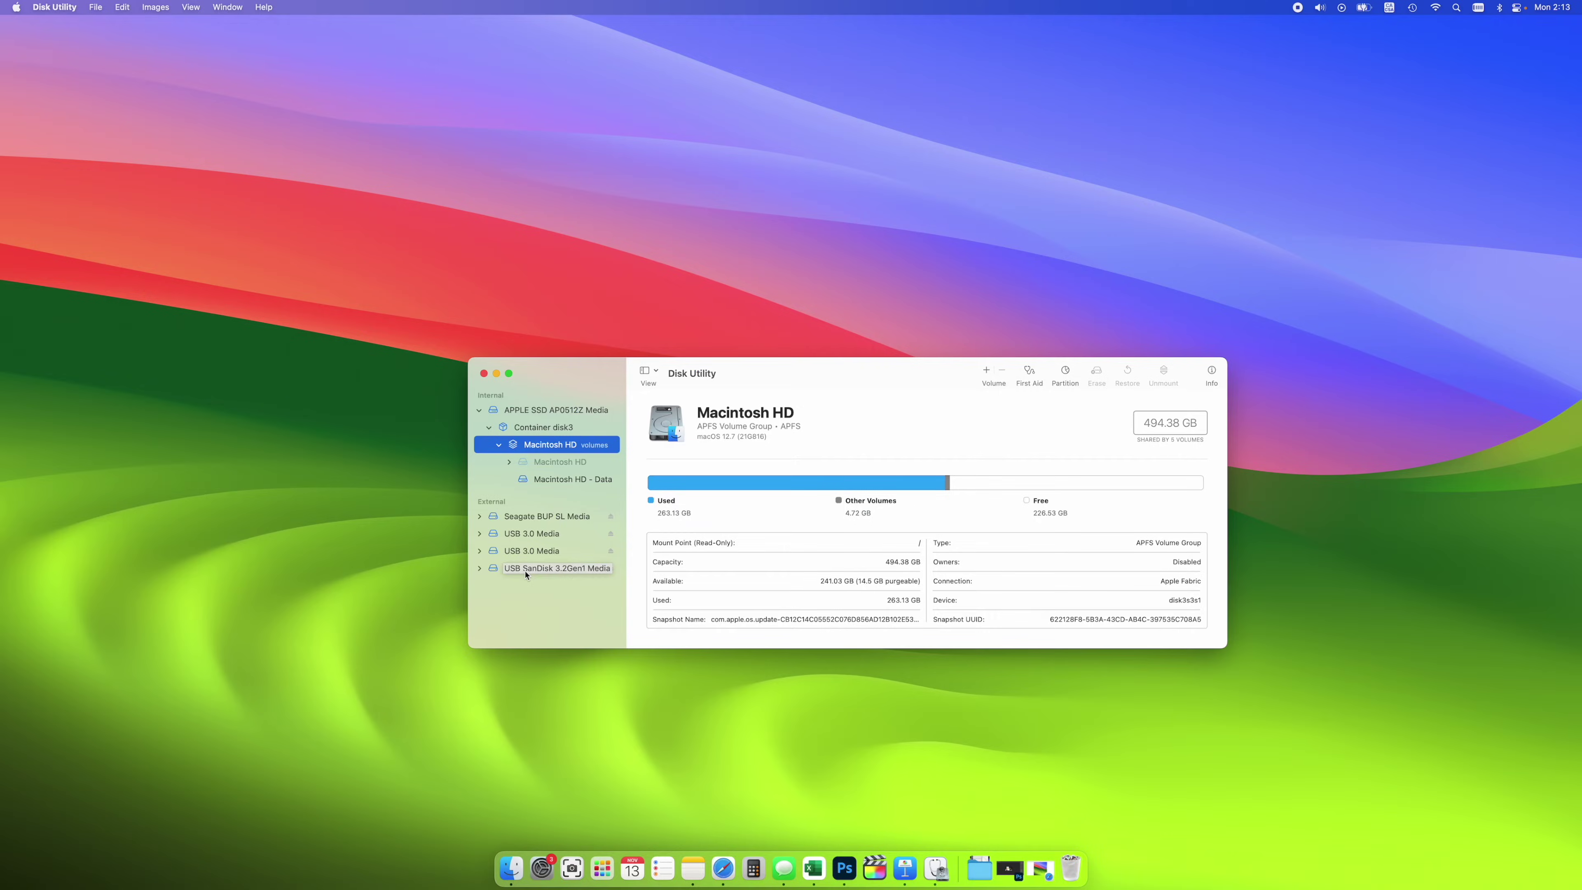
Select the USB SanDisk 3.2Gen1 Media drive in the sidebar without renaming it
{"action": "double_click", "coordinate": [660, 596]}
{"action": "key", "text": "Return"}
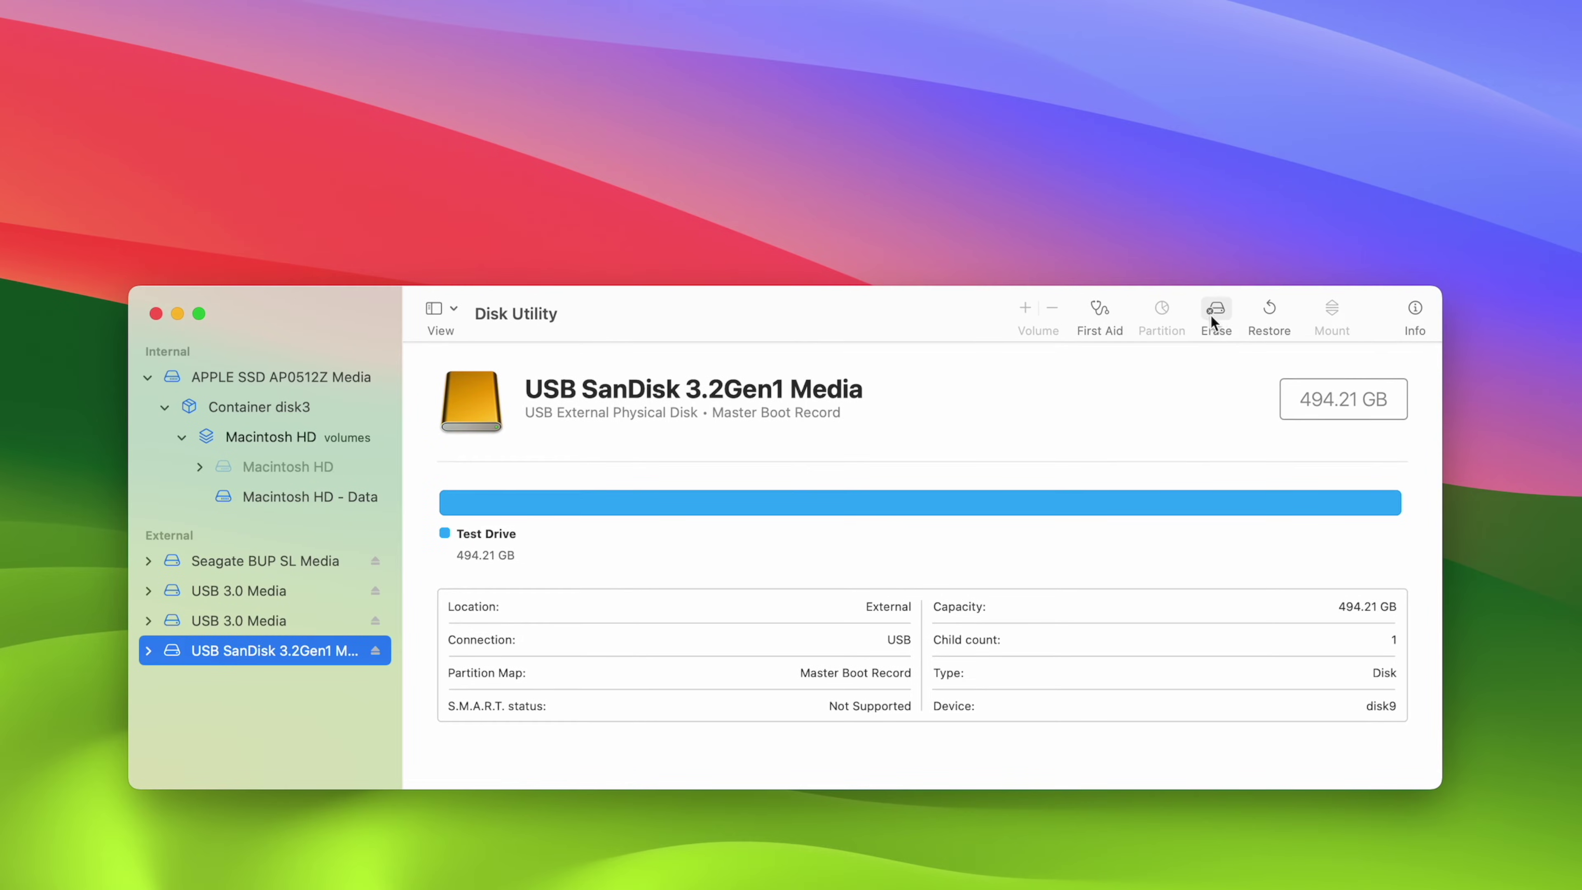
Start erasing the SanDisk drive and name the new volume 'test drive 5'
{"action": "left_click", "coordinate": [1216, 310]}
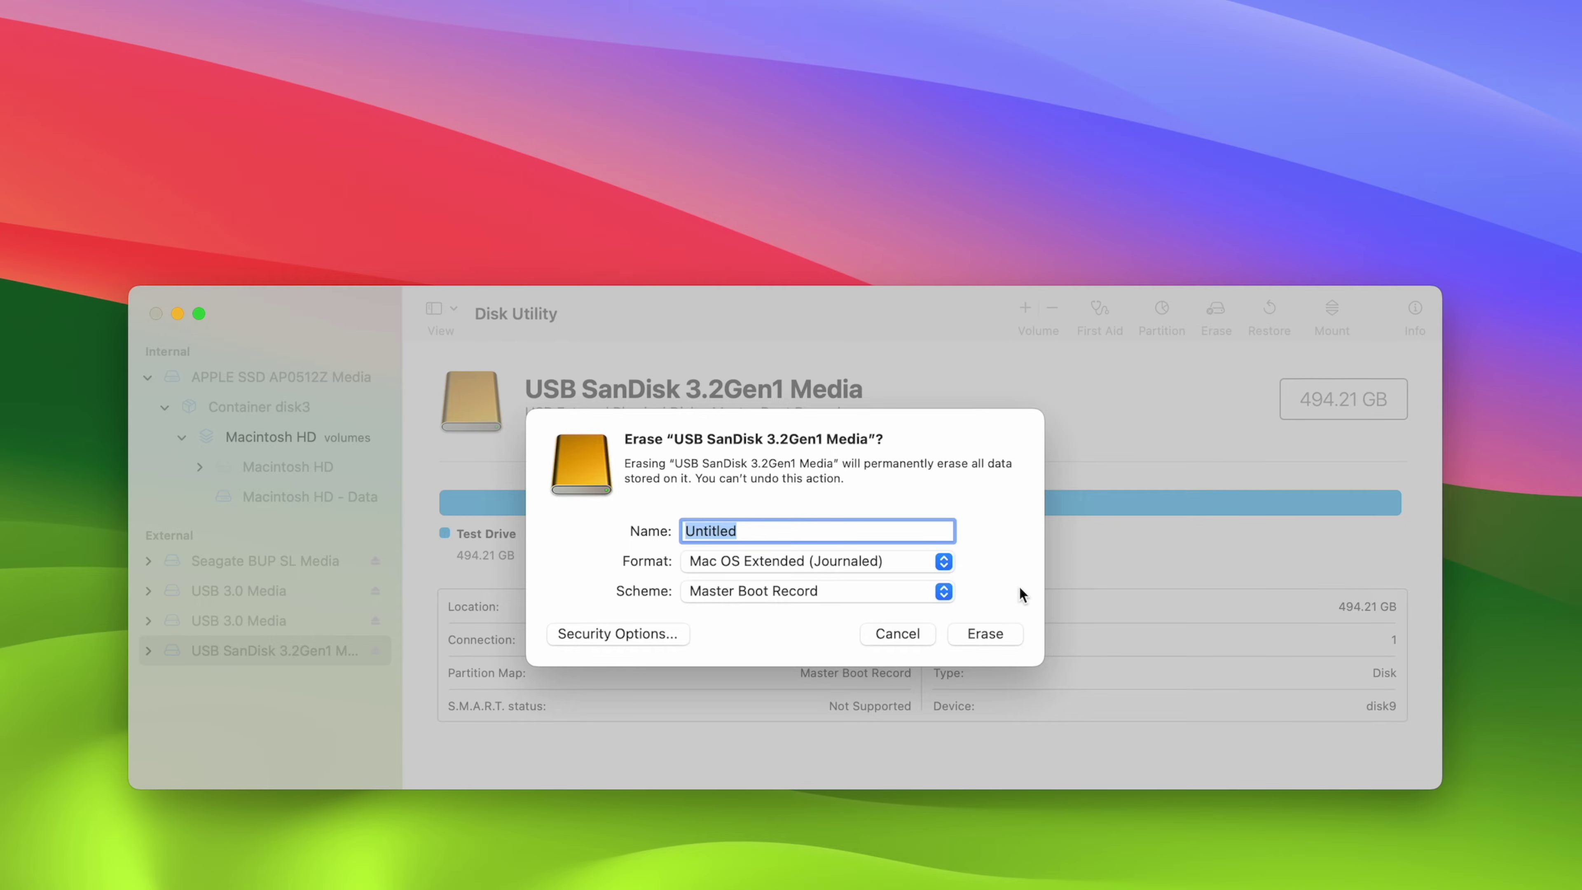
{"action": "left_click", "coordinate": [813, 531]}
{"action": "key", "text": "cmd+a"}
{"action": "type", "text": "test drive 5"}
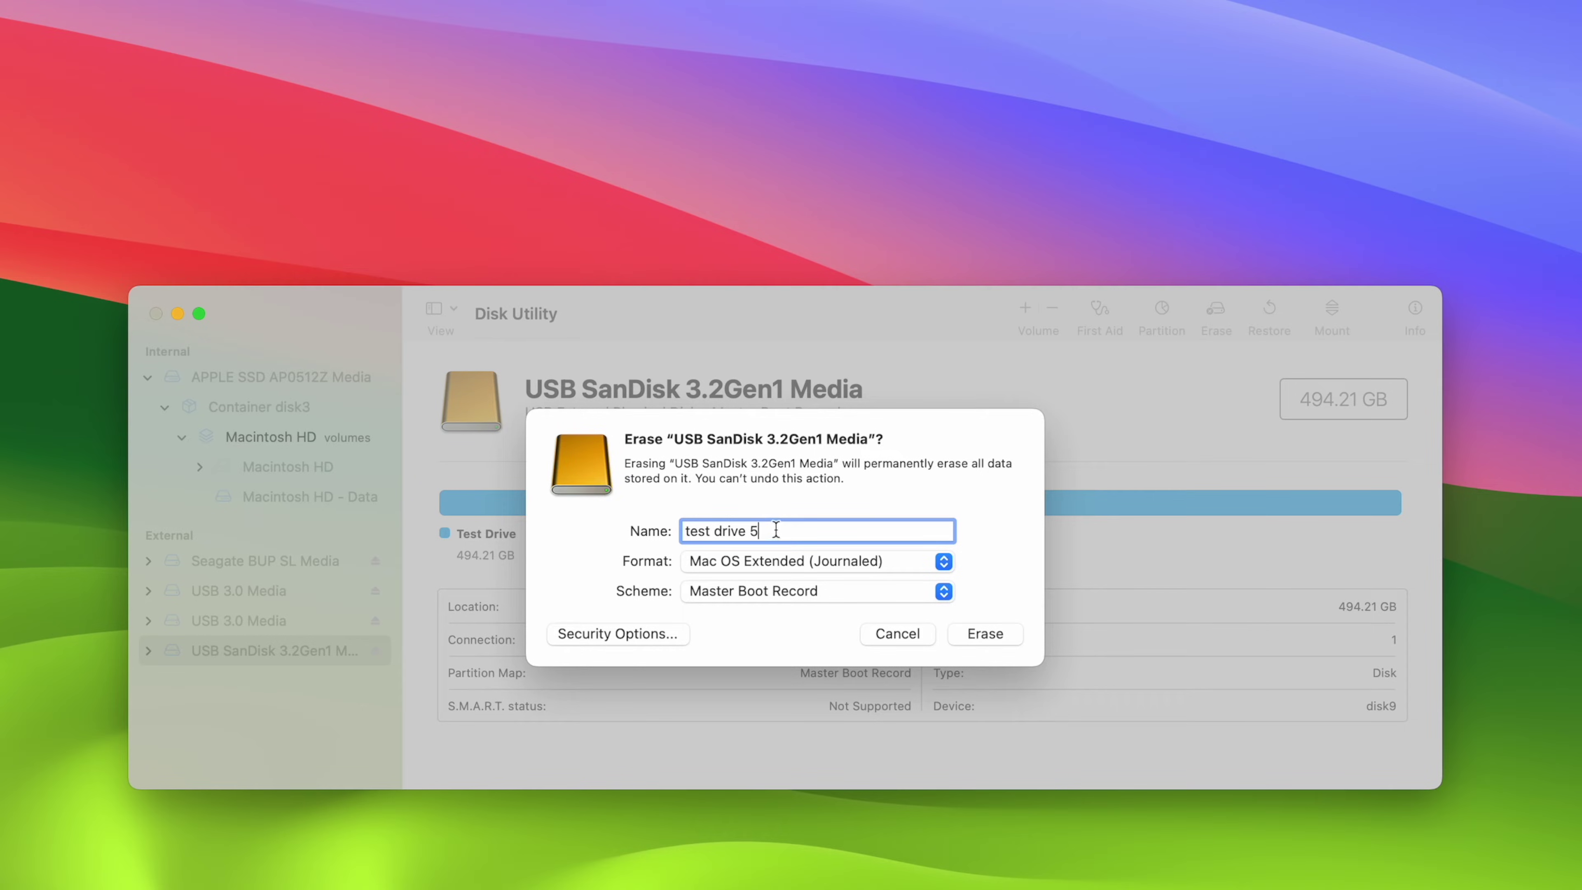
{"action": "left_click_drag", "start_coordinate": [755, 531], "coordinate": [675, 533]}
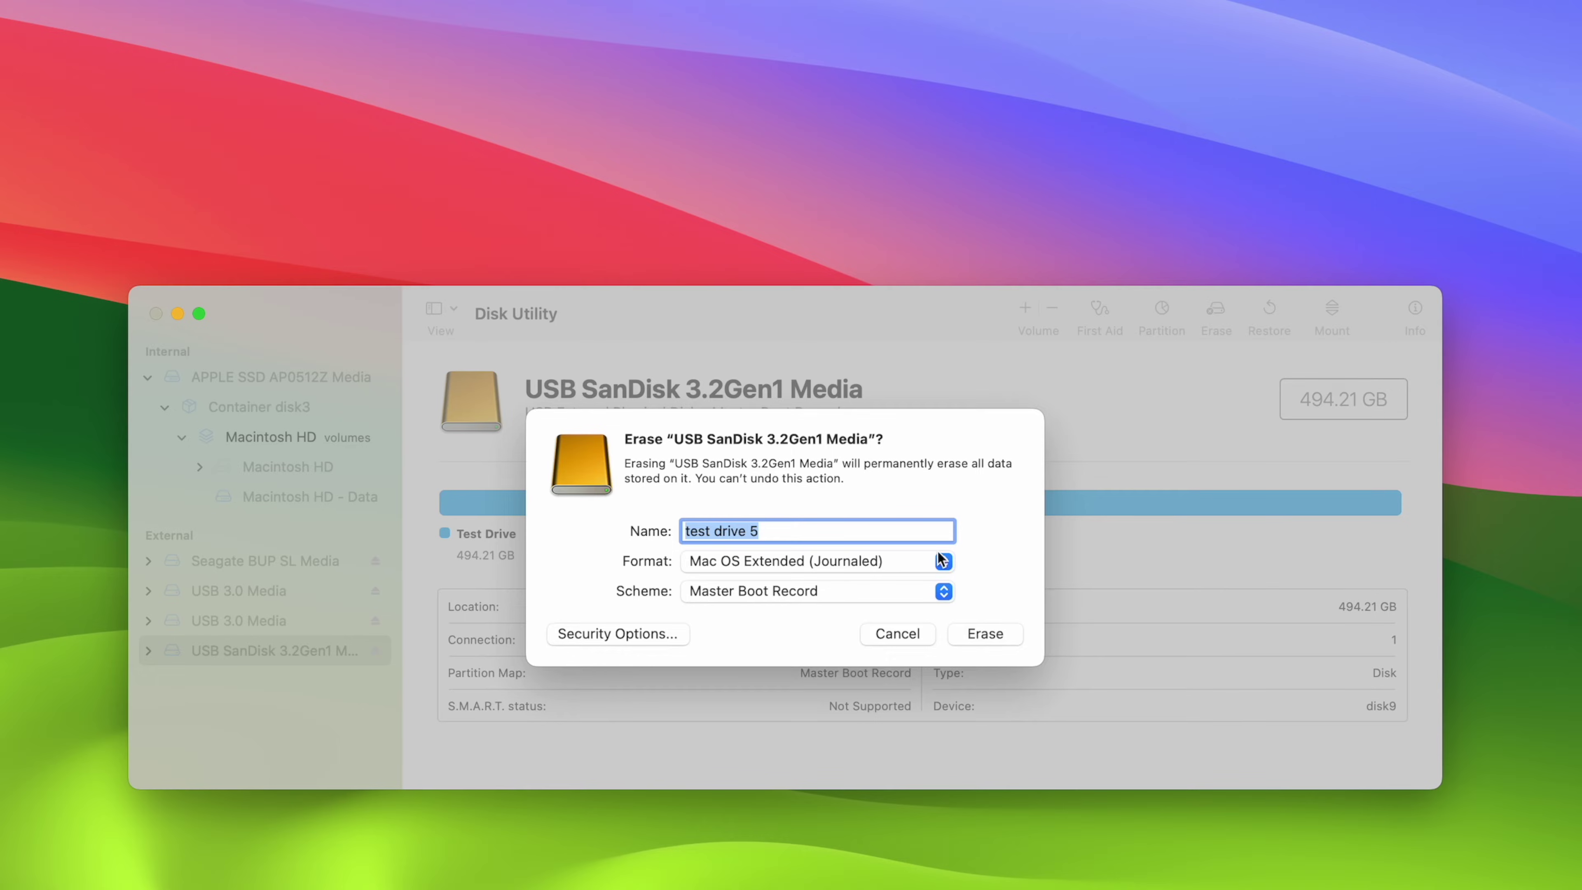
{"action": "left_click", "coordinate": [831, 540]}
{"action": "left_click", "coordinate": [831, 564]}
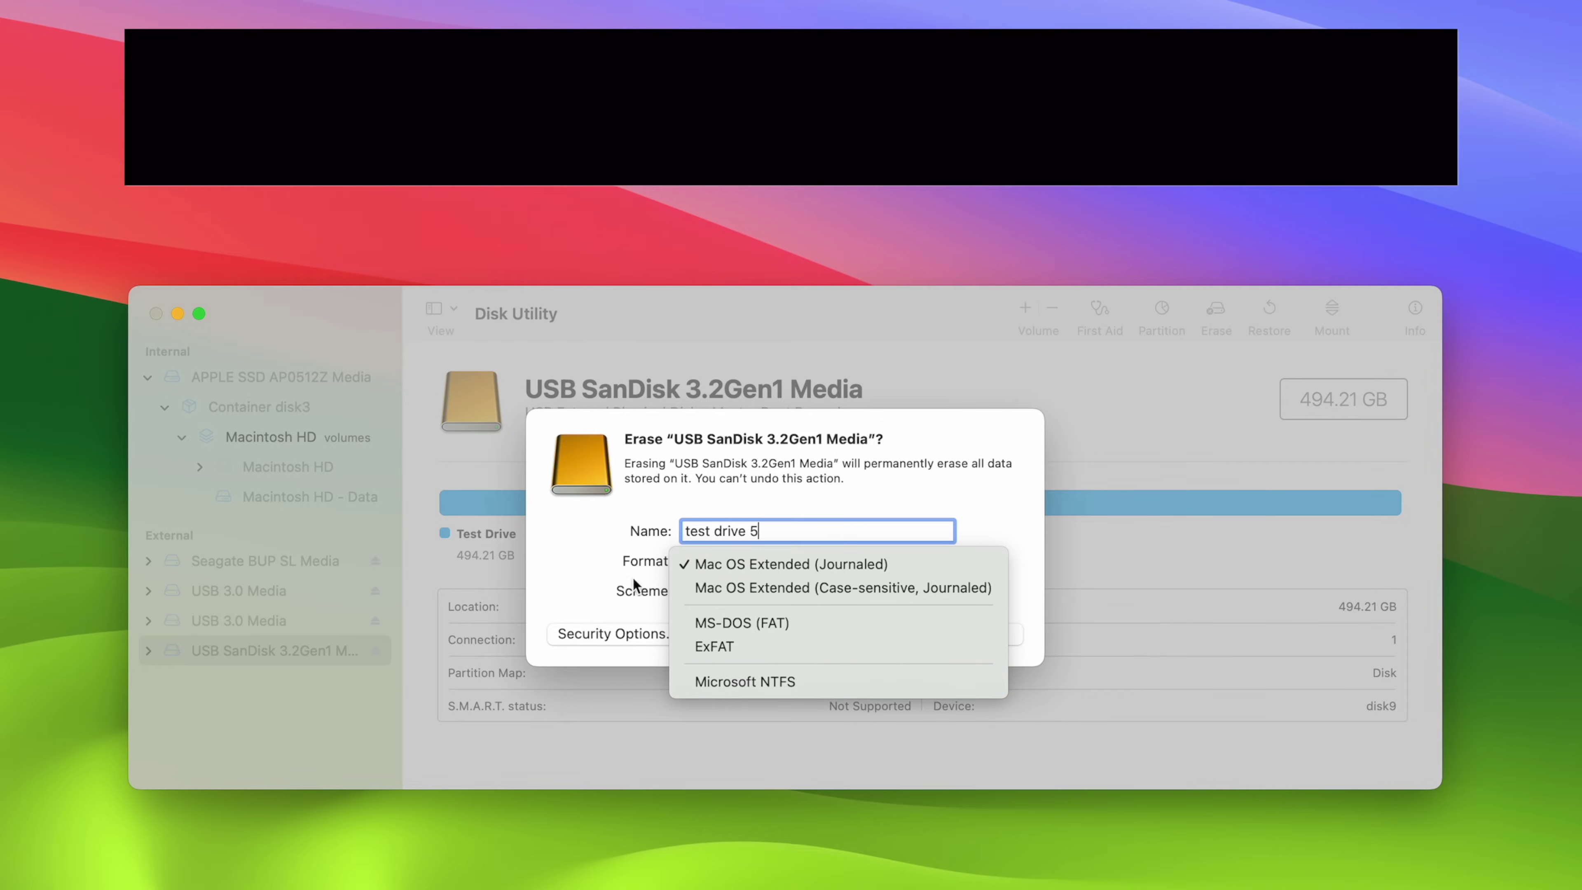
Close the format list, leaving the format unchanged
{"action": "left_click", "coordinate": [585, 578]}
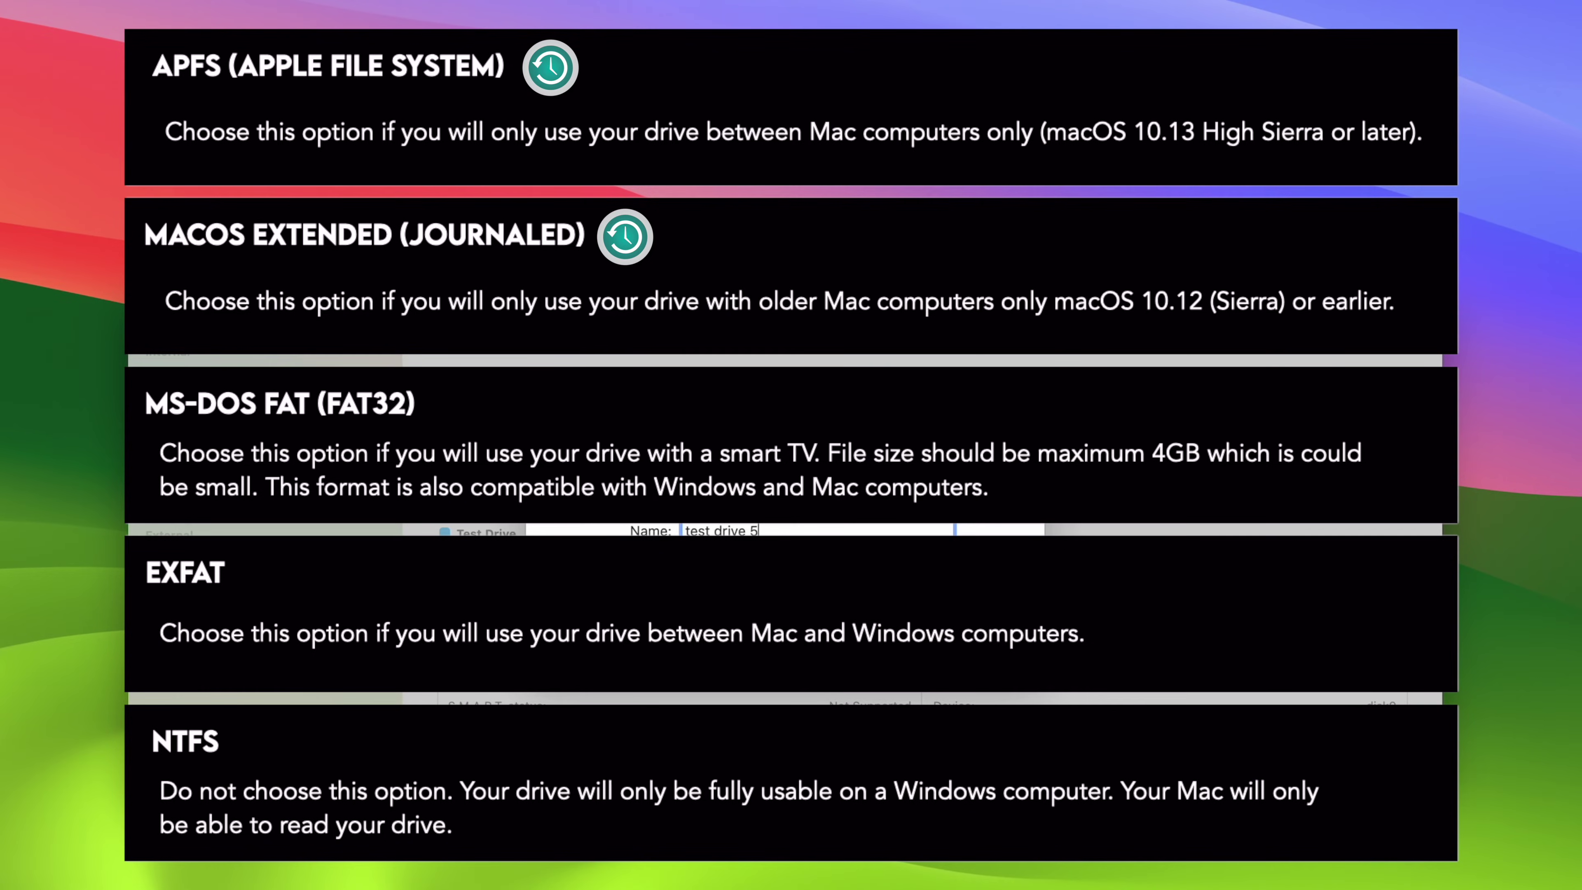
Keep Mac OS Extended (Journaled) as the format and set the scheme to GUID Partition Map
{"action": "left_click", "coordinate": [810, 562]}
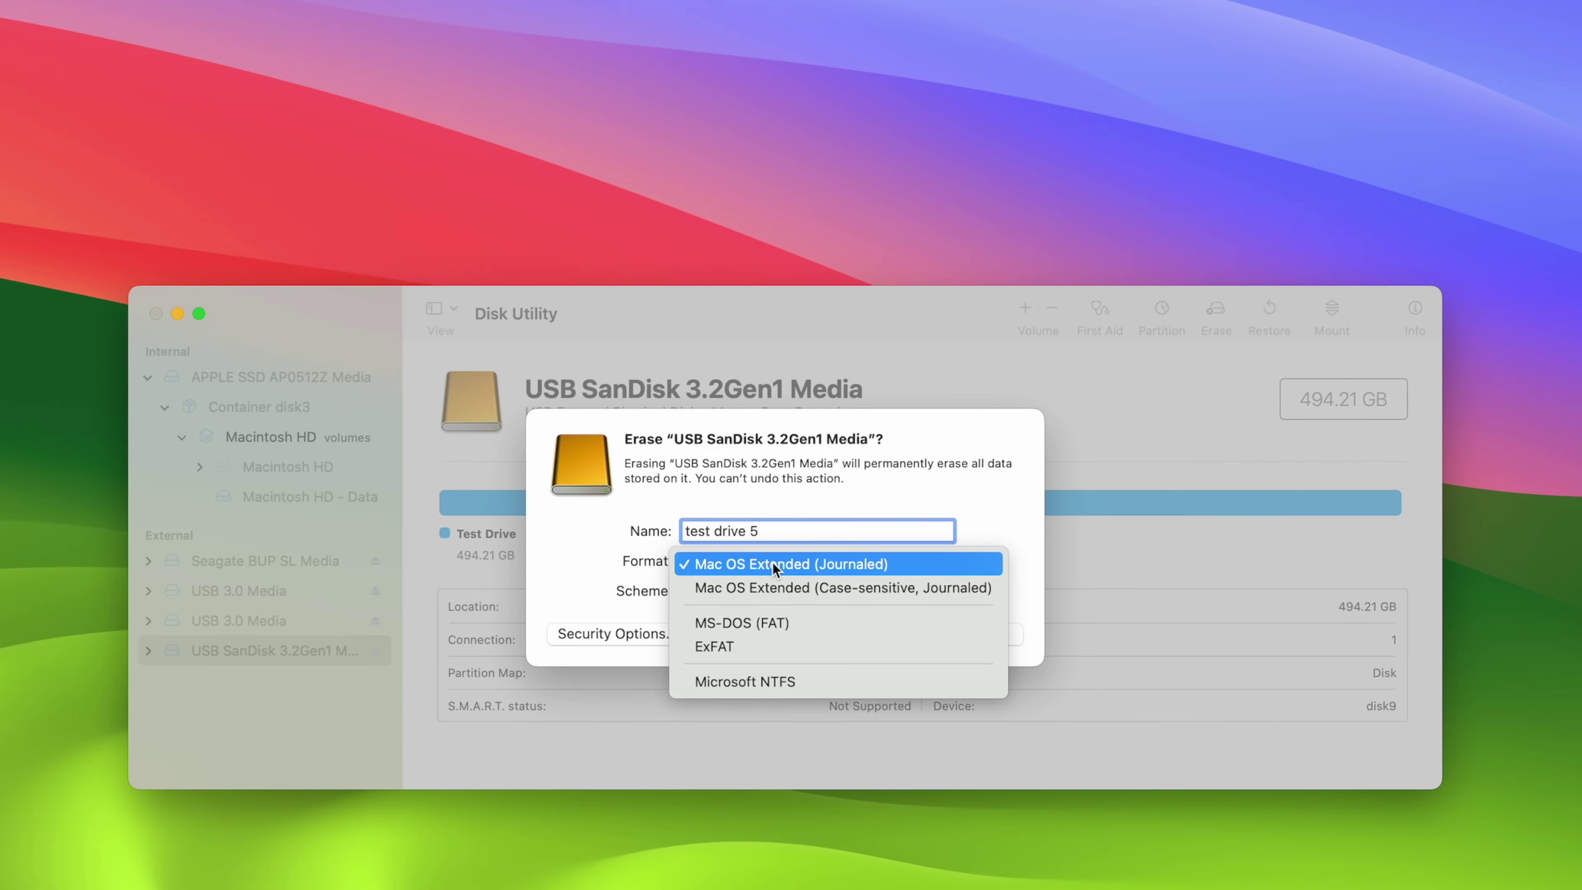
{"action": "left_click", "coordinate": [776, 564]}
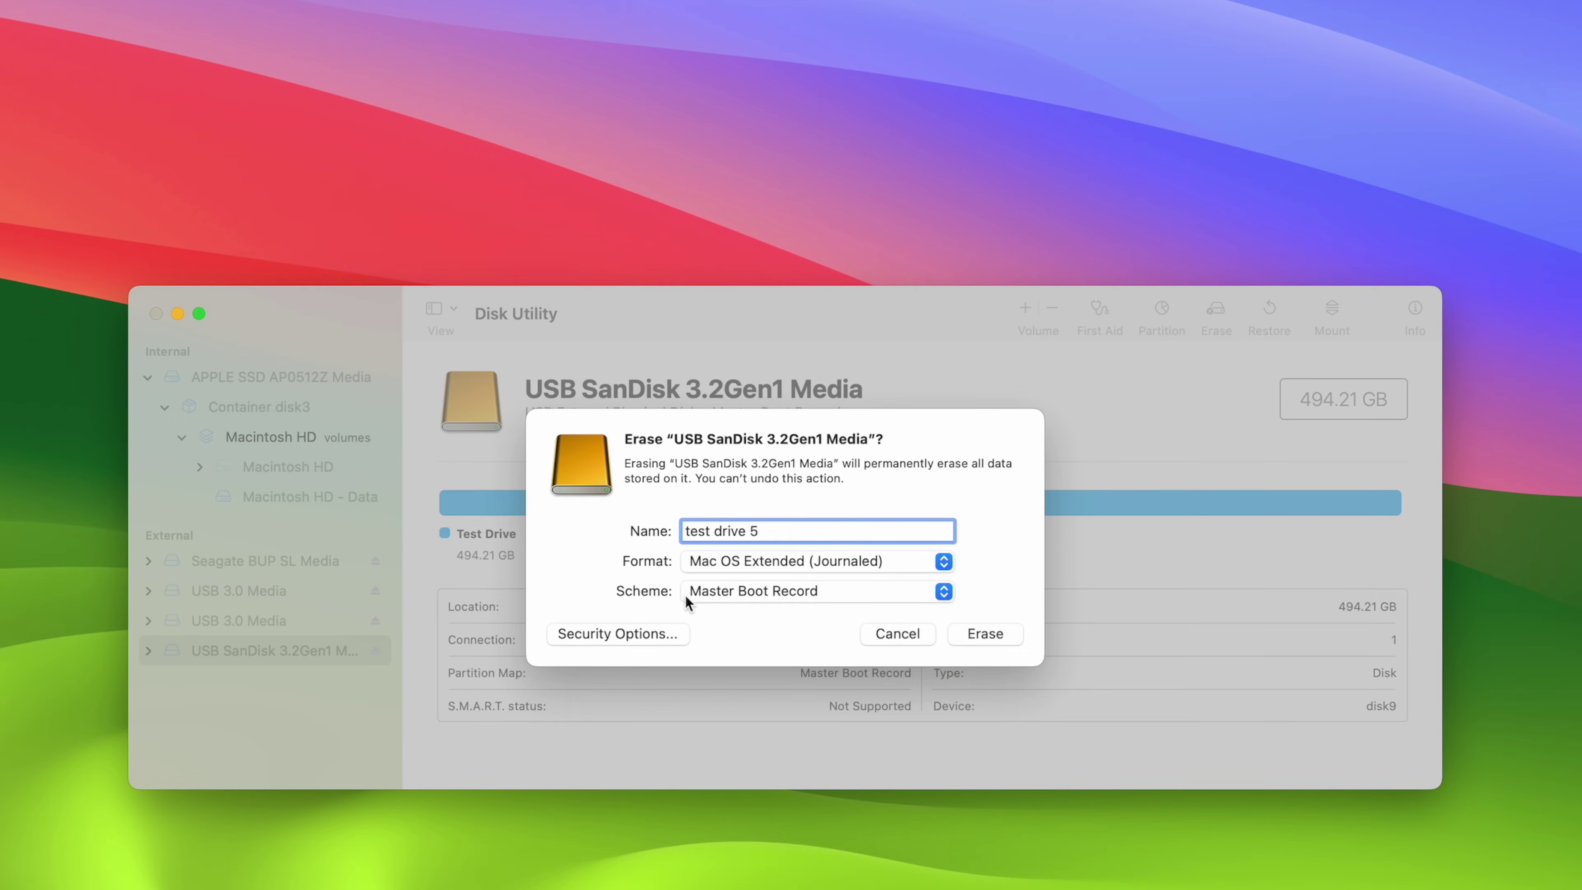
{"action": "left_click", "coordinate": [775, 594]}
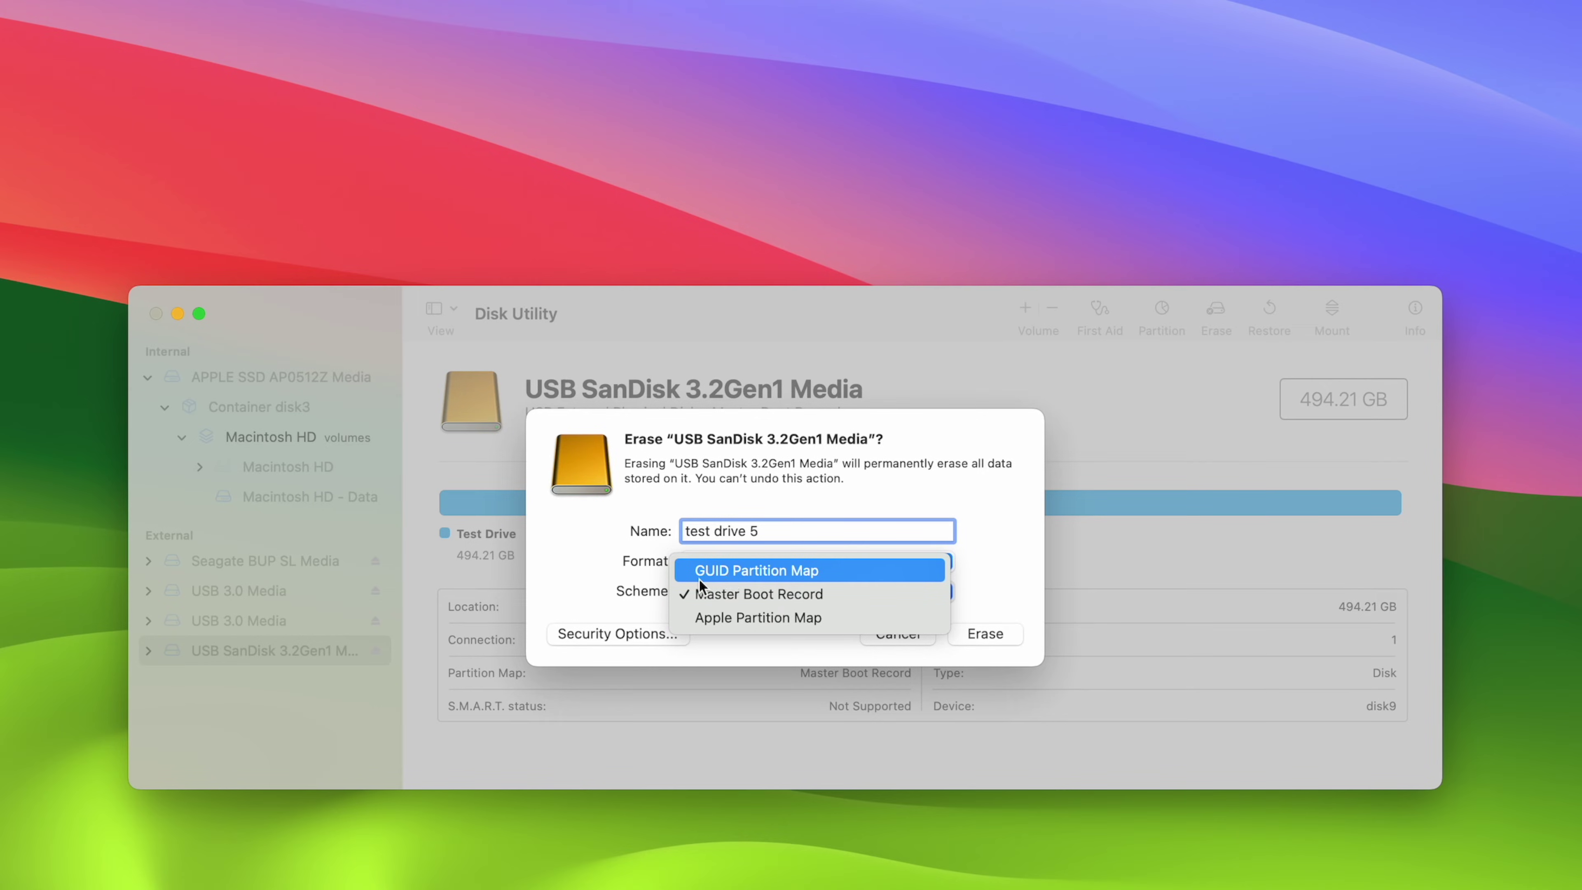
{"action": "left_click", "coordinate": [798, 575]}
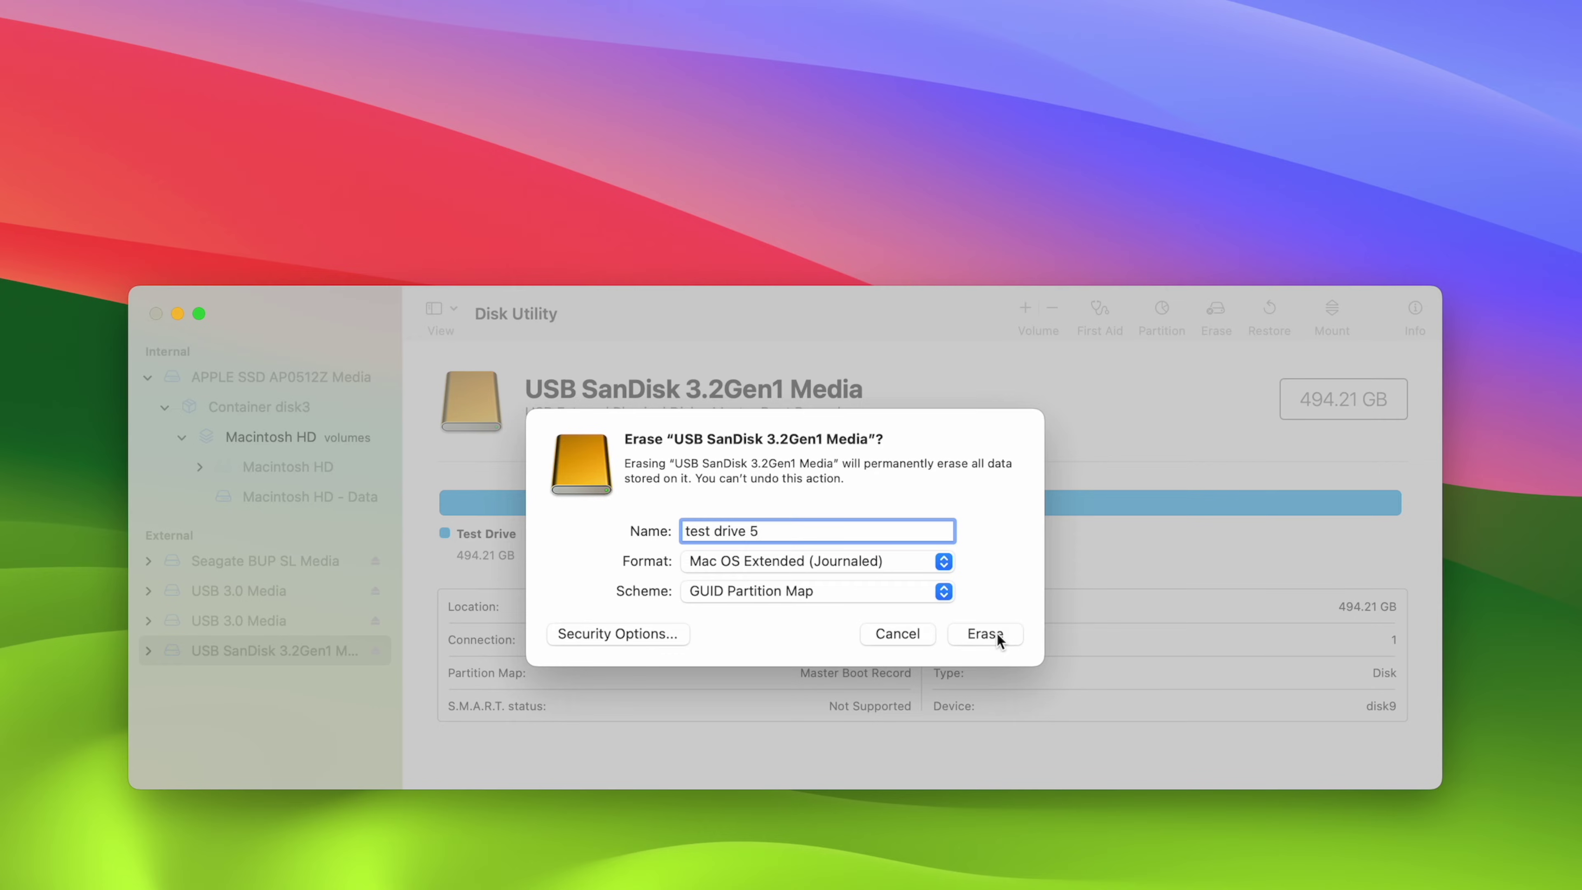
Erase and reformat the SanDisk drive as 'test drive 5'
{"action": "left_click", "coordinate": [995, 633]}
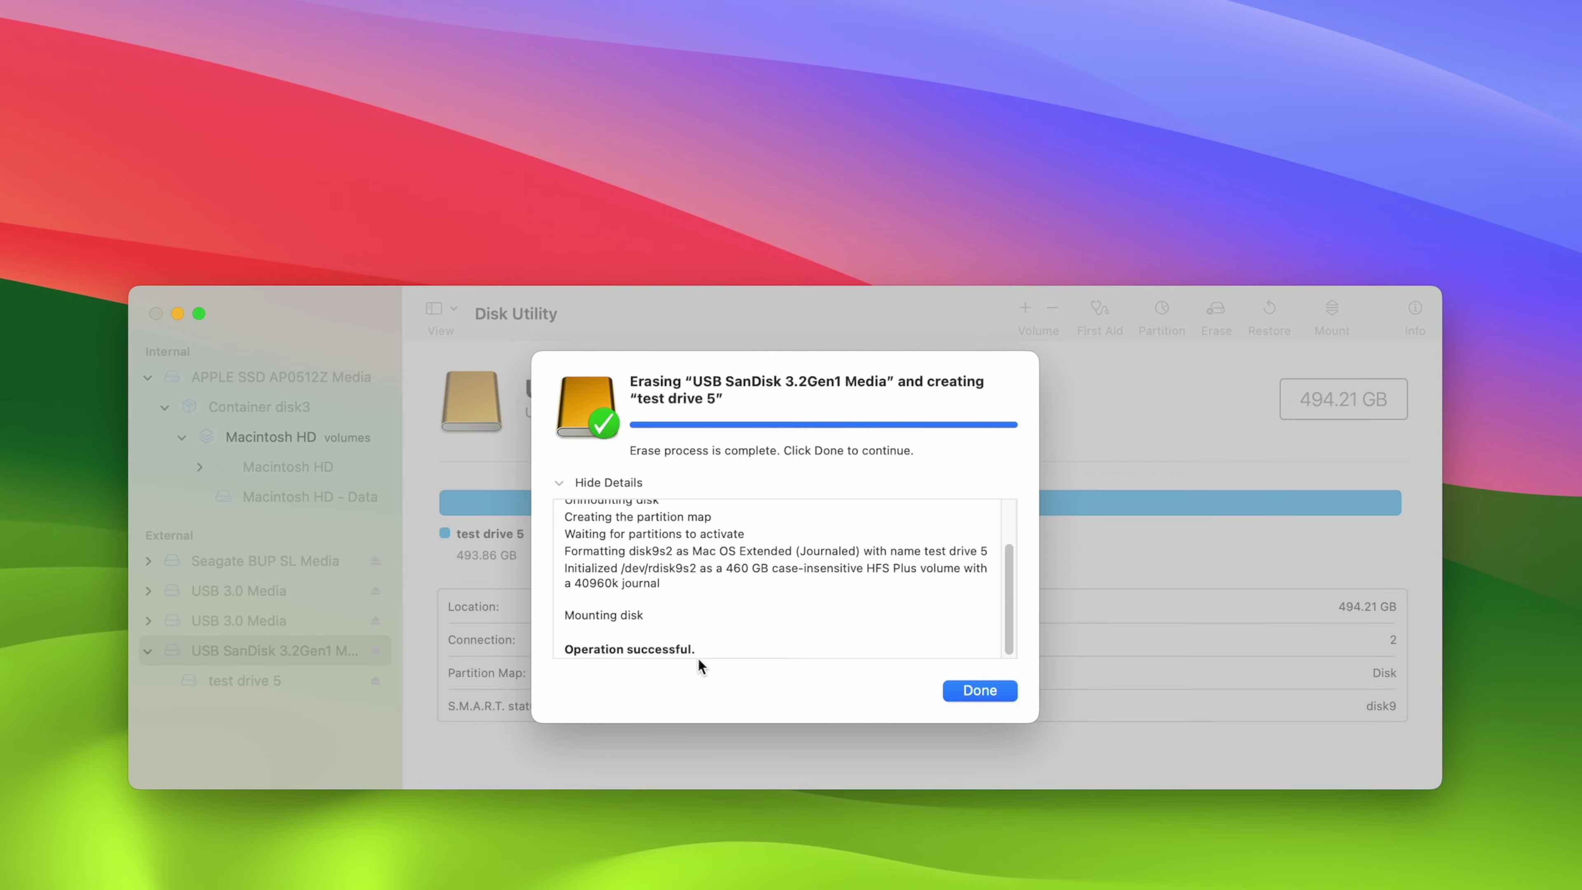
Dismiss the finished erase report and move the test drive 5 desktop icon leftward
{"action": "left_click", "coordinate": [991, 692]}
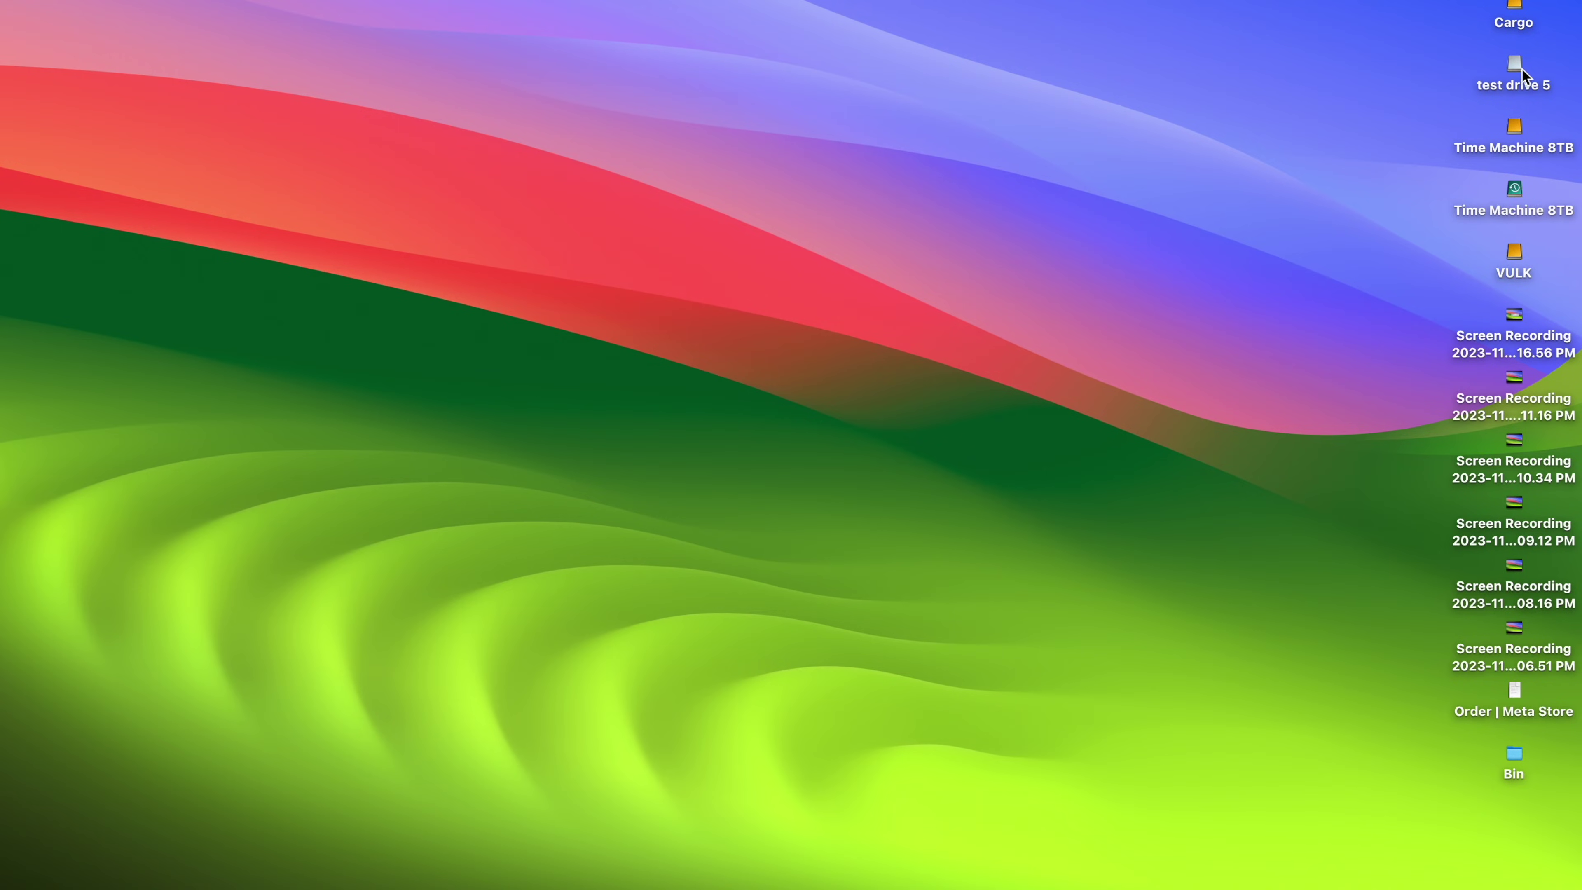
{"action": "left_click_drag", "start_coordinate": [1518, 68], "coordinate": [1482, 72]}
{"action": "mouse_move", "coordinate": [1046, 883]}
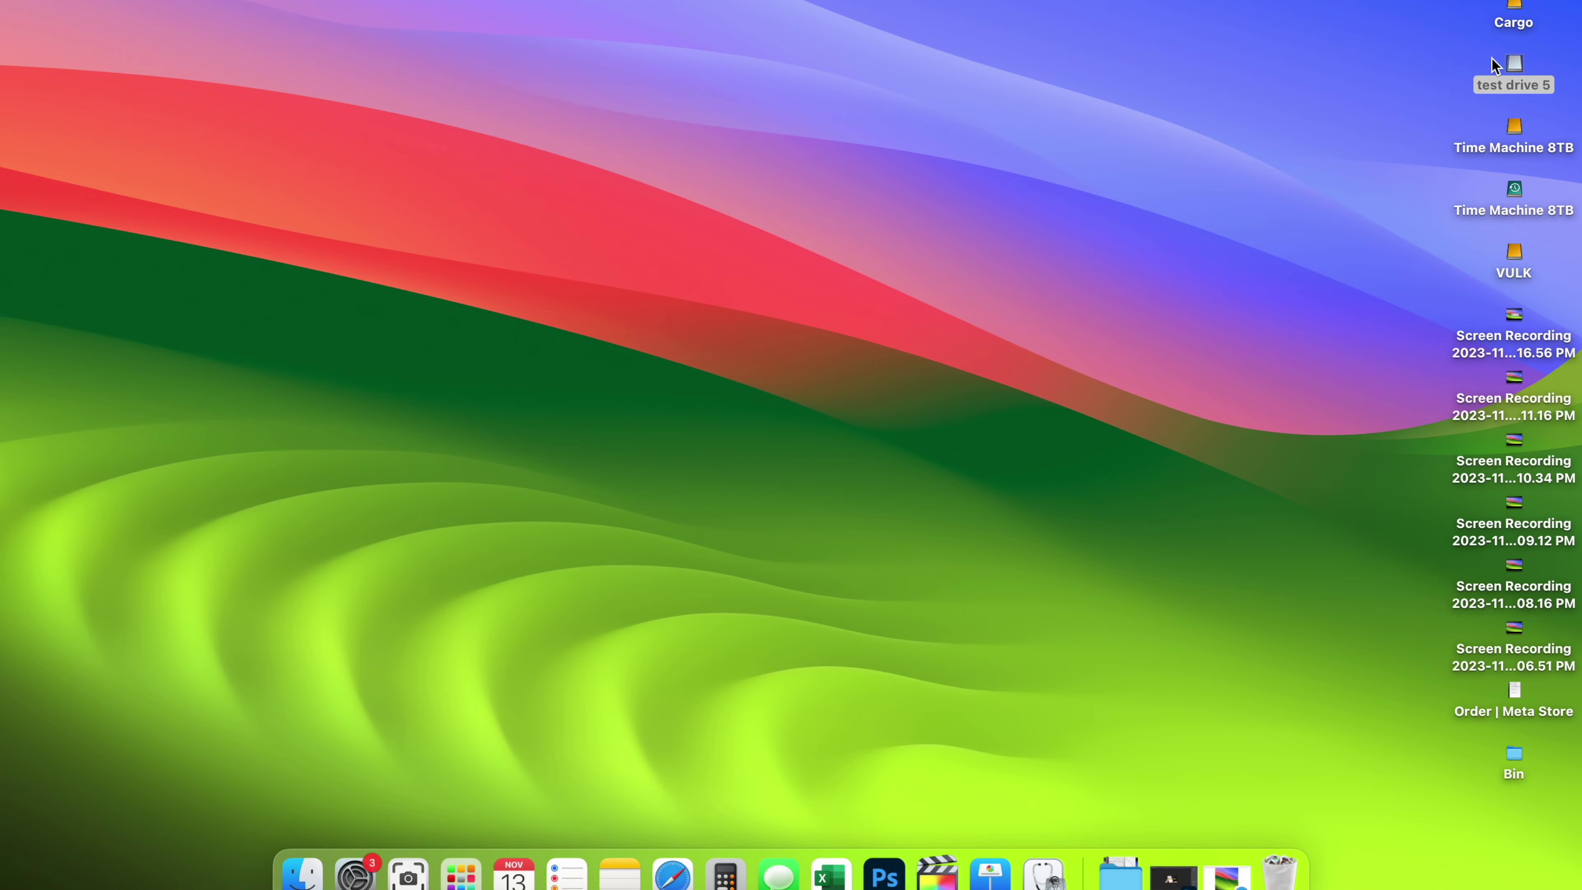
{"action": "mouse_move", "coordinate": [1514, 71]}
{"action": "left_mouse_down"}
{"action": "mouse_move", "coordinate": [1286, 142]}
{"action": "mouse_move", "coordinate": [1508, 68]}
{"action": "left_mouse_up"}
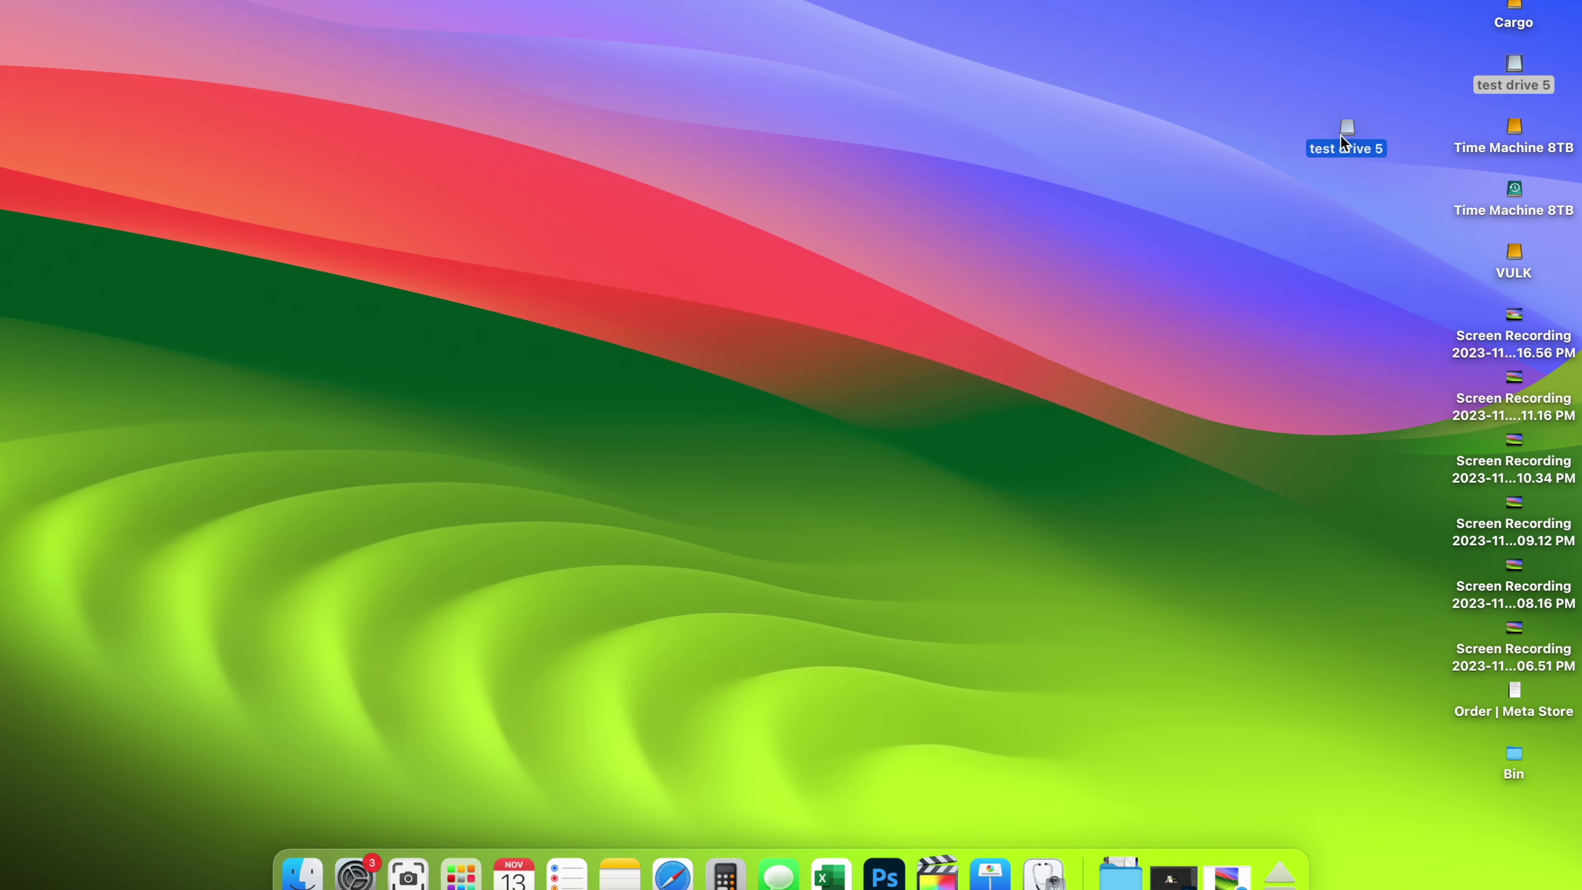
{"action": "left_click_drag", "start_coordinate": [1240, 744], "coordinate": [1280, 874]}
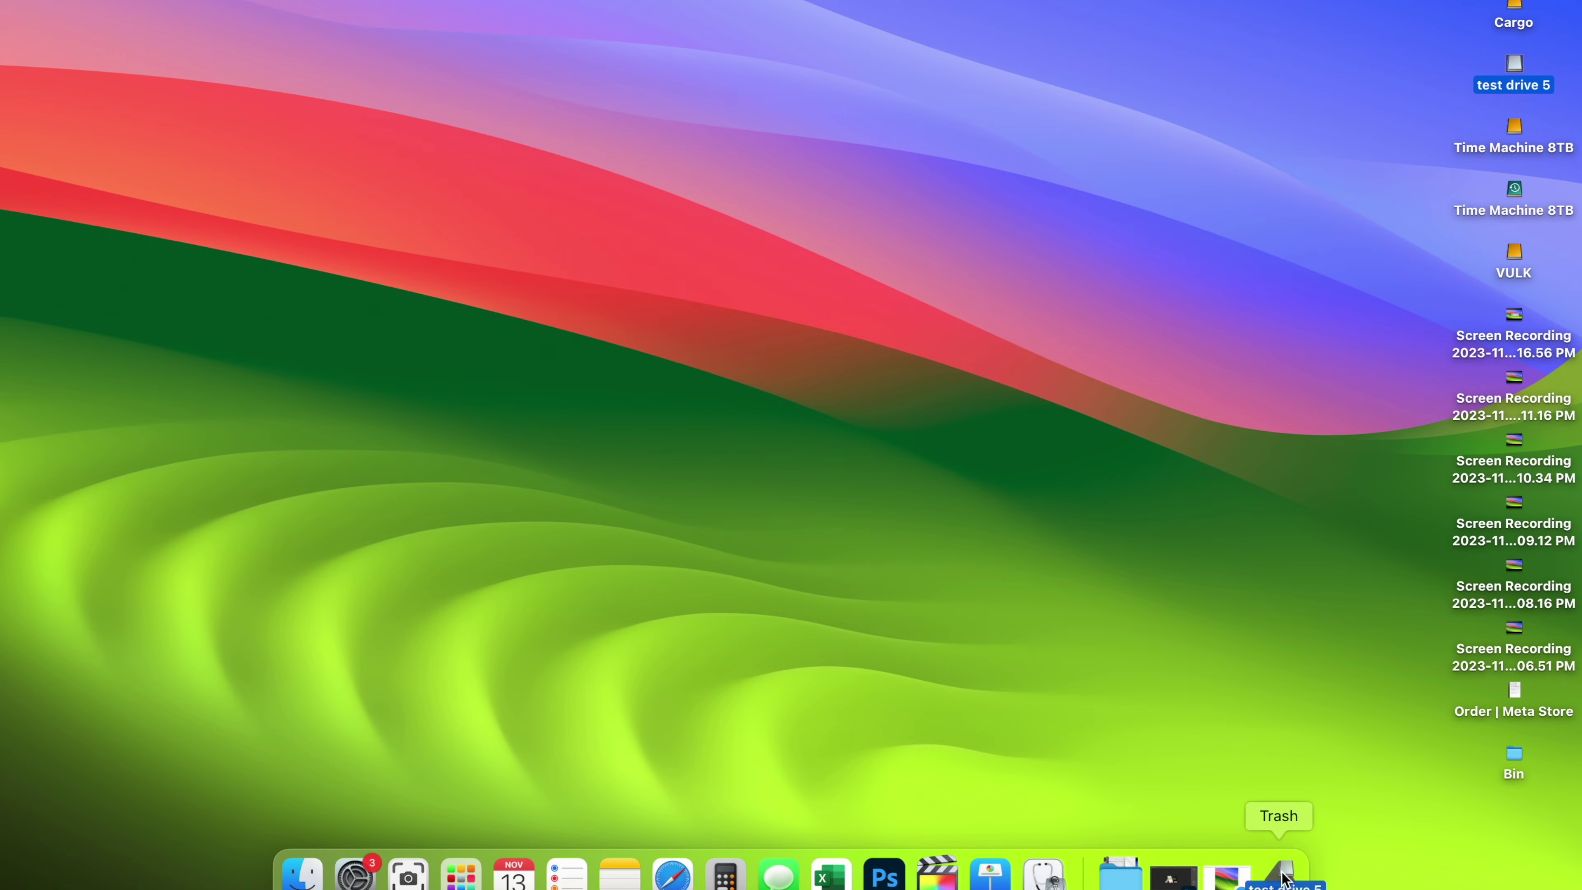
{"action": "mouse_move", "coordinate": [1281, 878]}
{"action": "left_mouse_down"}
{"action": "mouse_move", "coordinate": [1273, 852]}
{"action": "mouse_move", "coordinate": [1279, 882]}
{"action": "left_mouse_up"}
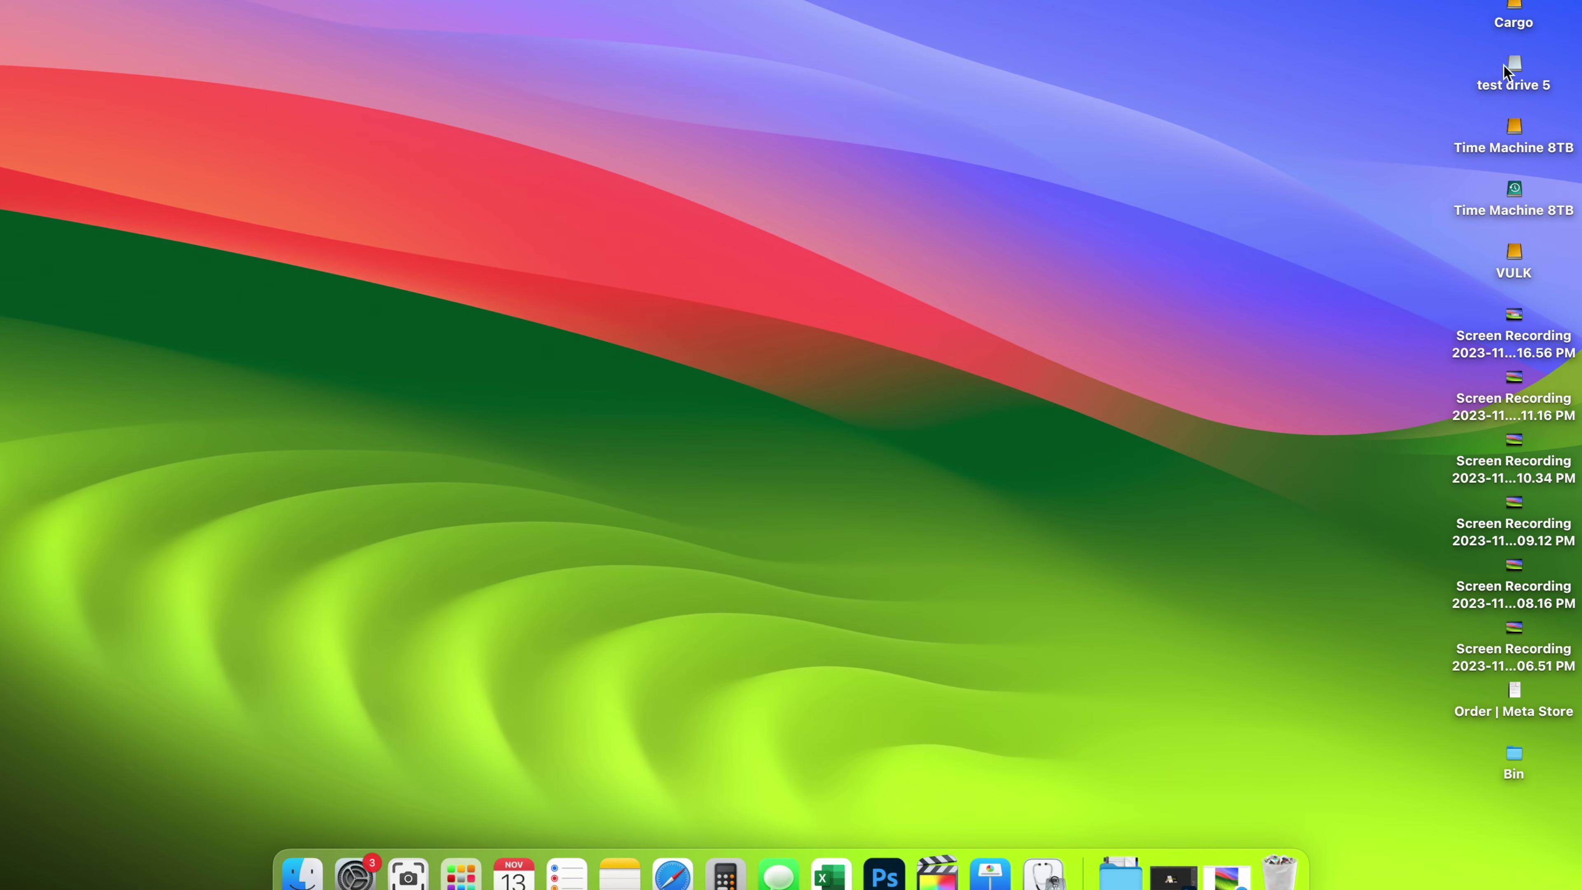
{"action": "left_click", "coordinate": [1514, 70]}
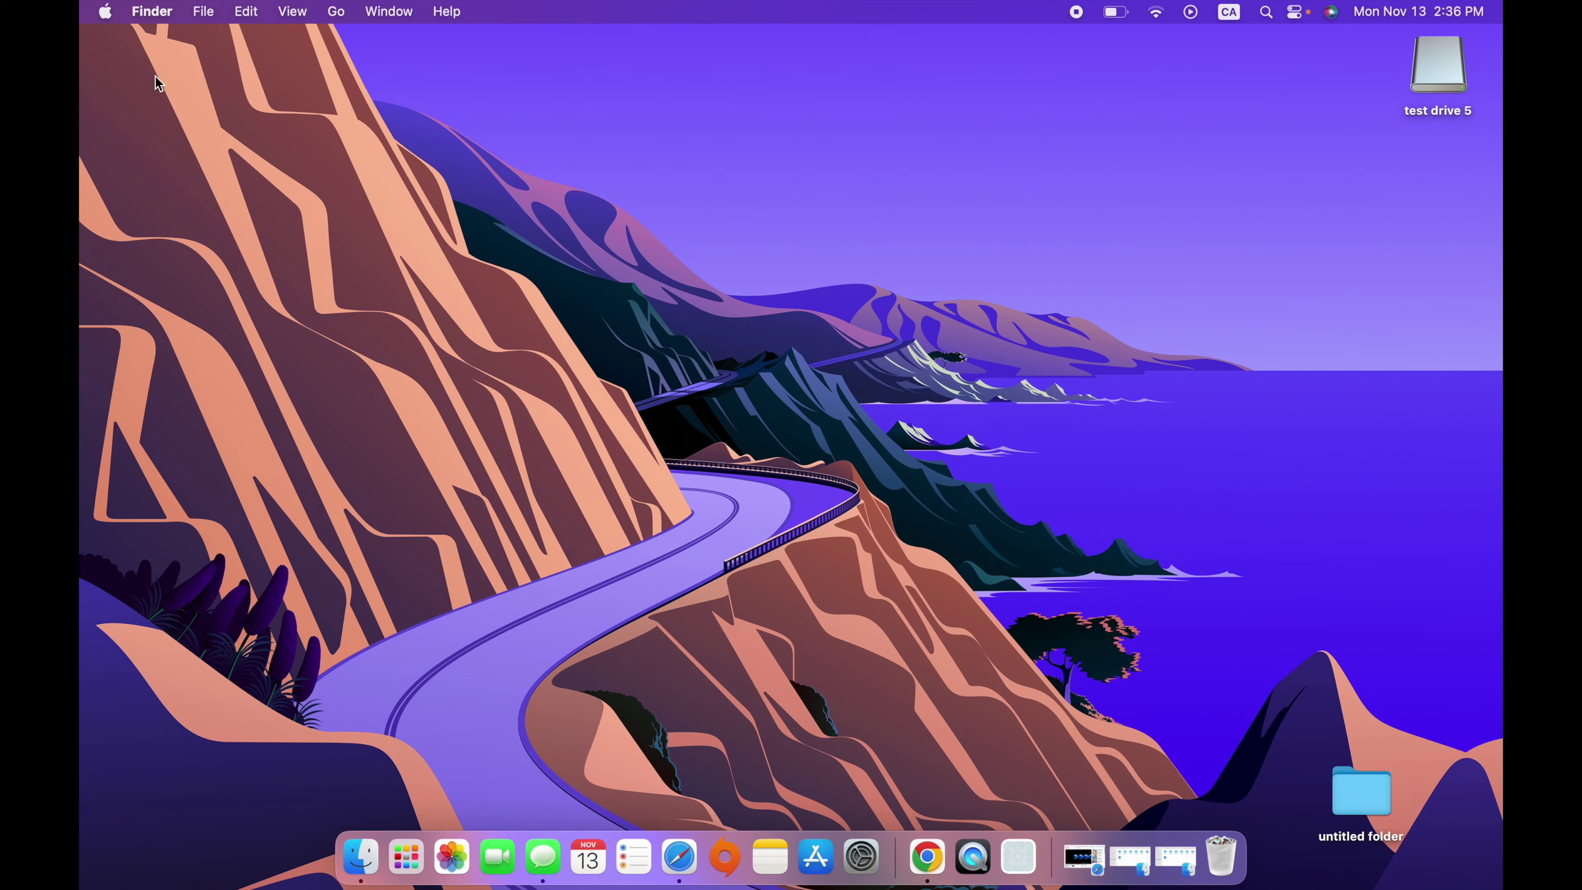
Open System Settings from the Apple menu
{"action": "left_click", "coordinate": [106, 13]}
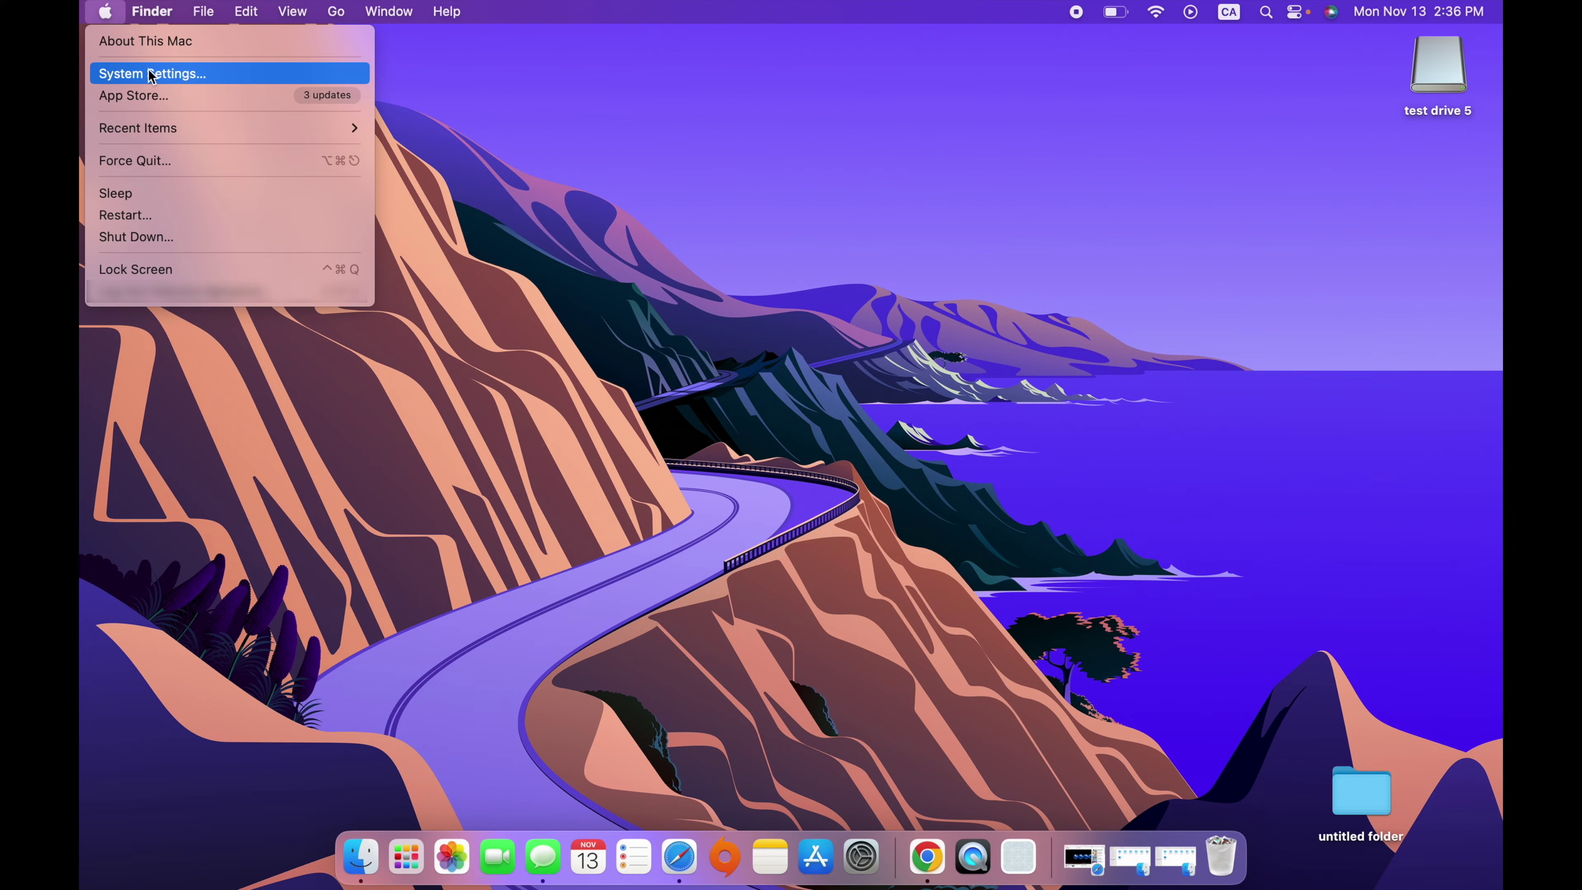
{"action": "left_click", "coordinate": [222, 75]}
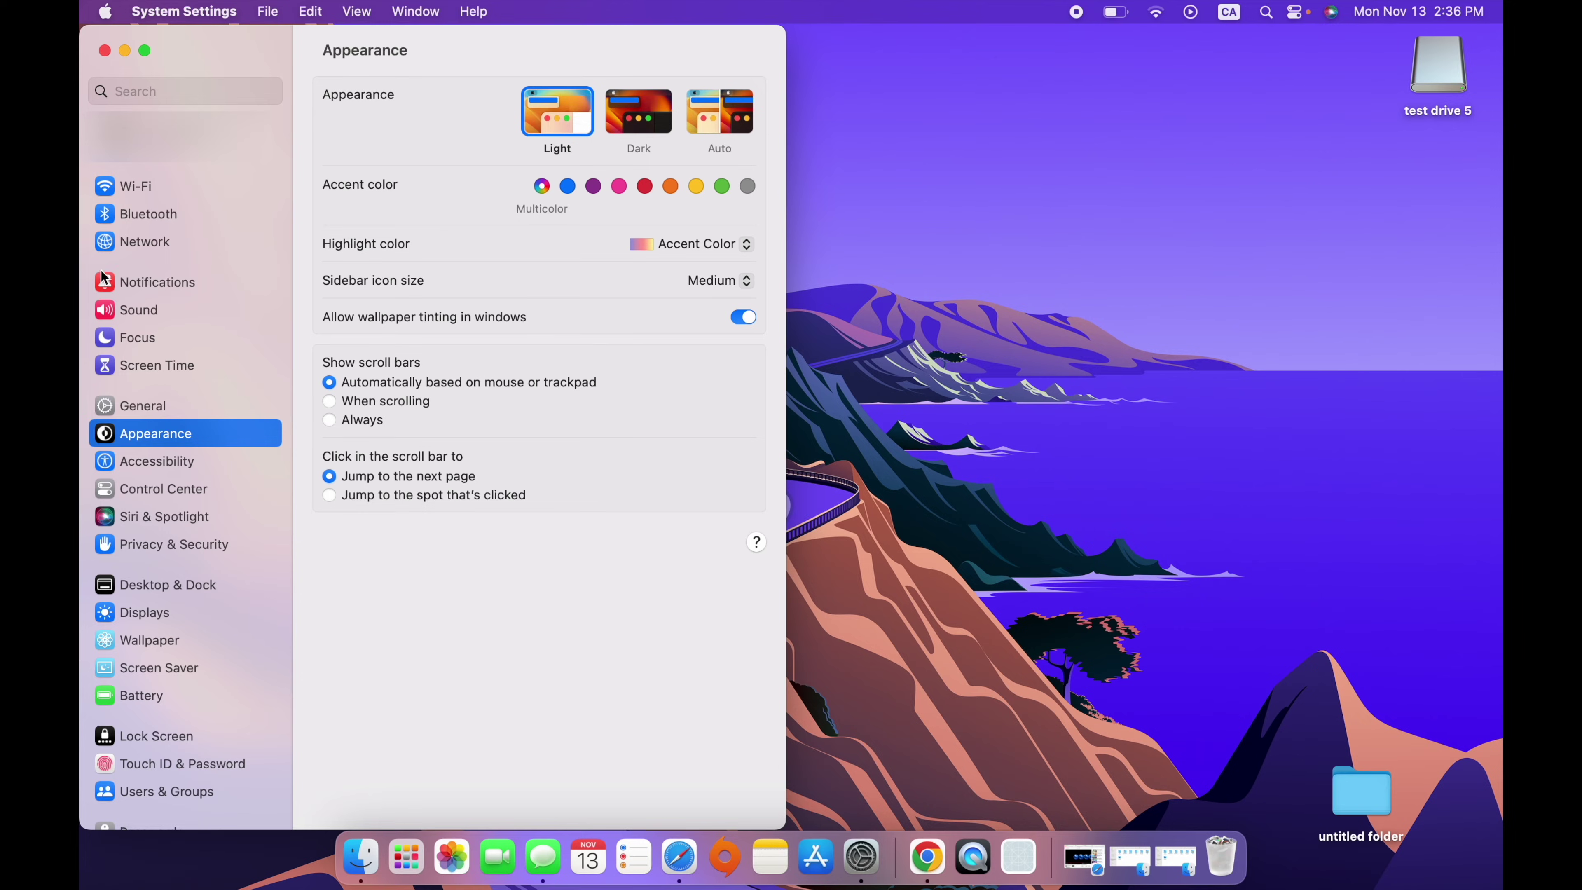
Under General > Time Machine, add test drive 5 as the backup disk
{"action": "left_click", "coordinate": [147, 405]}
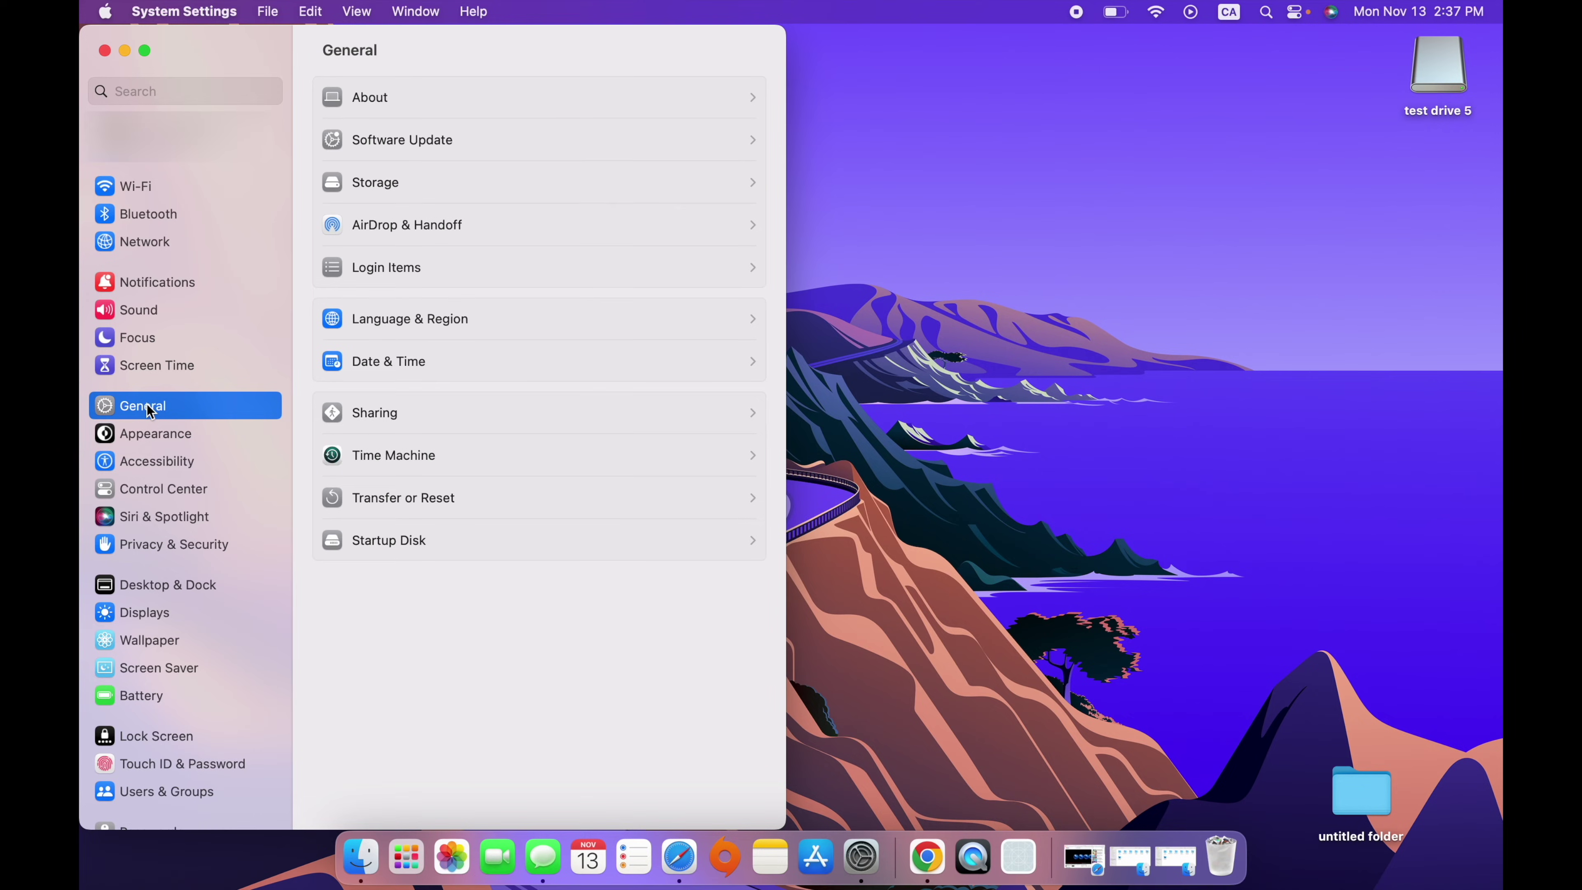
{"action": "left_click", "coordinate": [458, 462]}
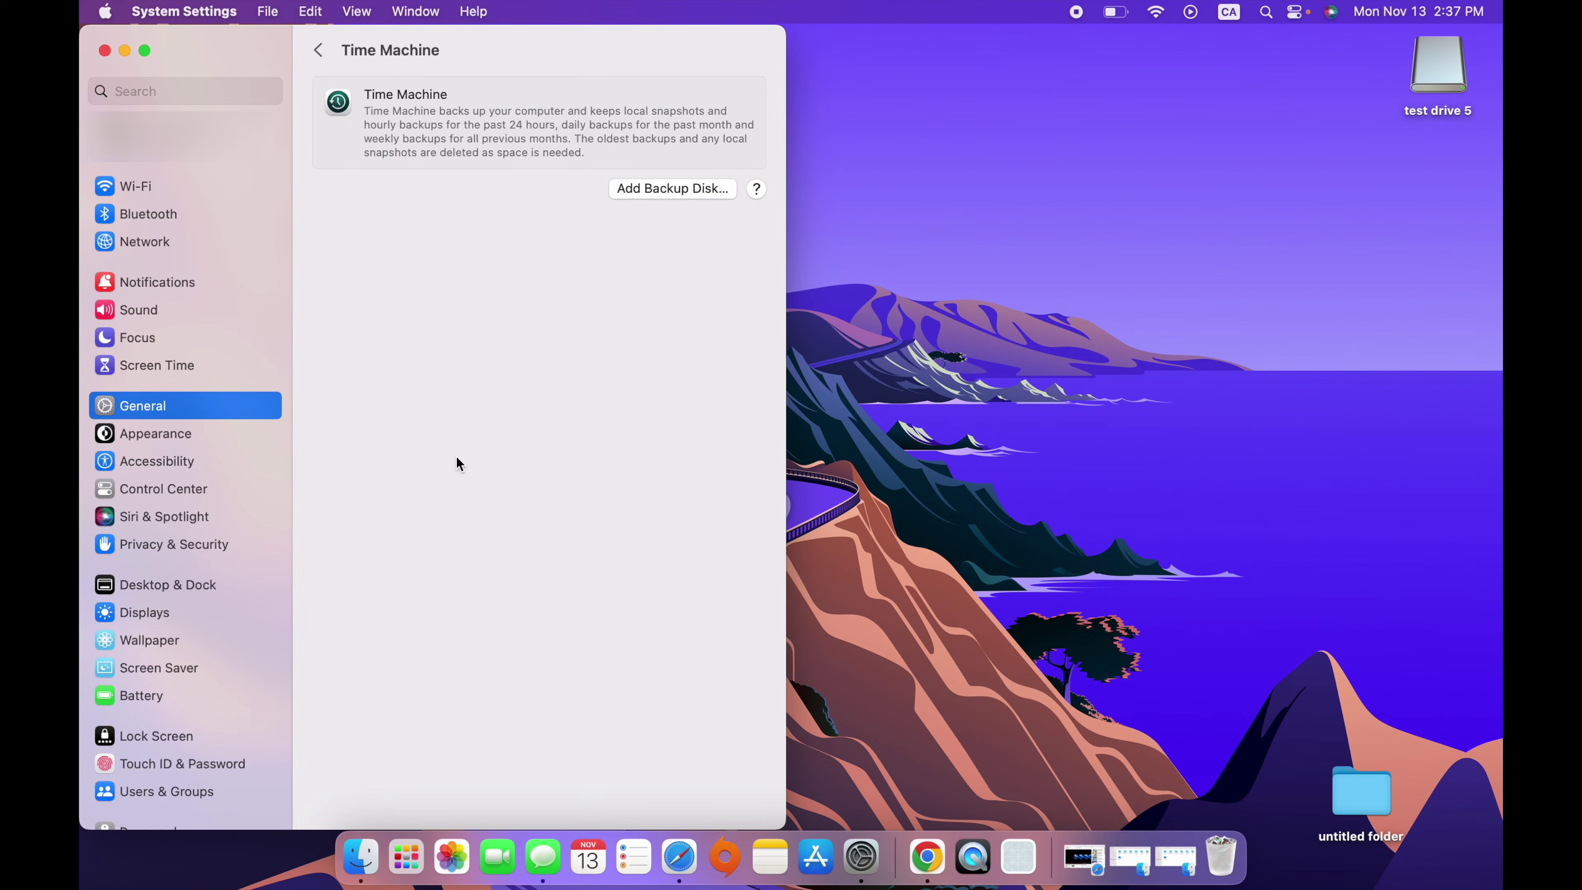
{"action": "left_click", "coordinate": [661, 191]}
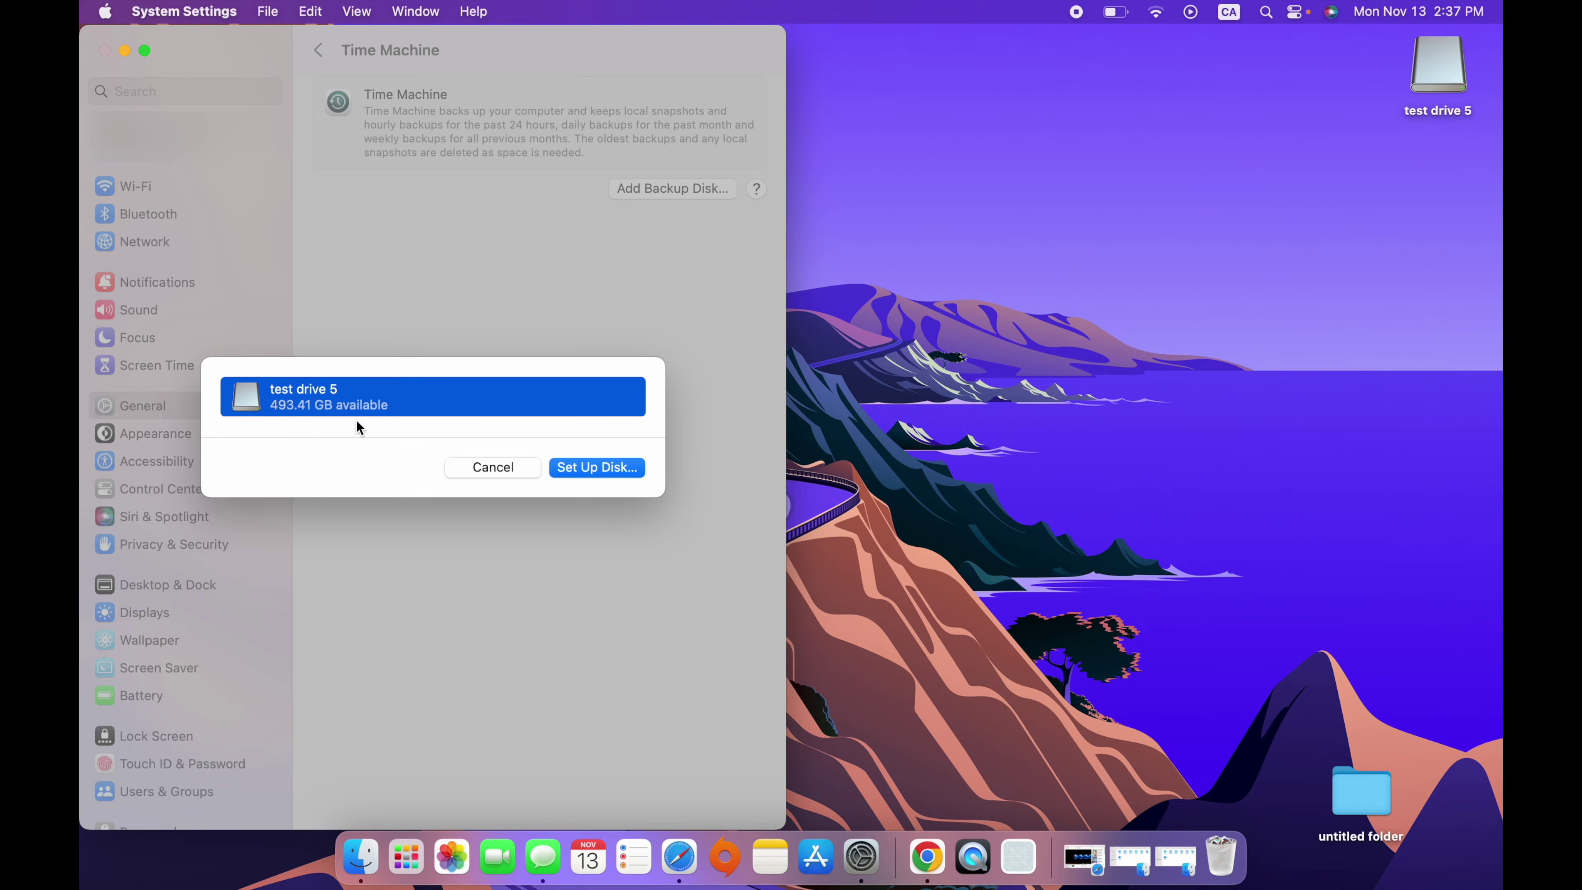
{"action": "left_click", "coordinate": [592, 473]}
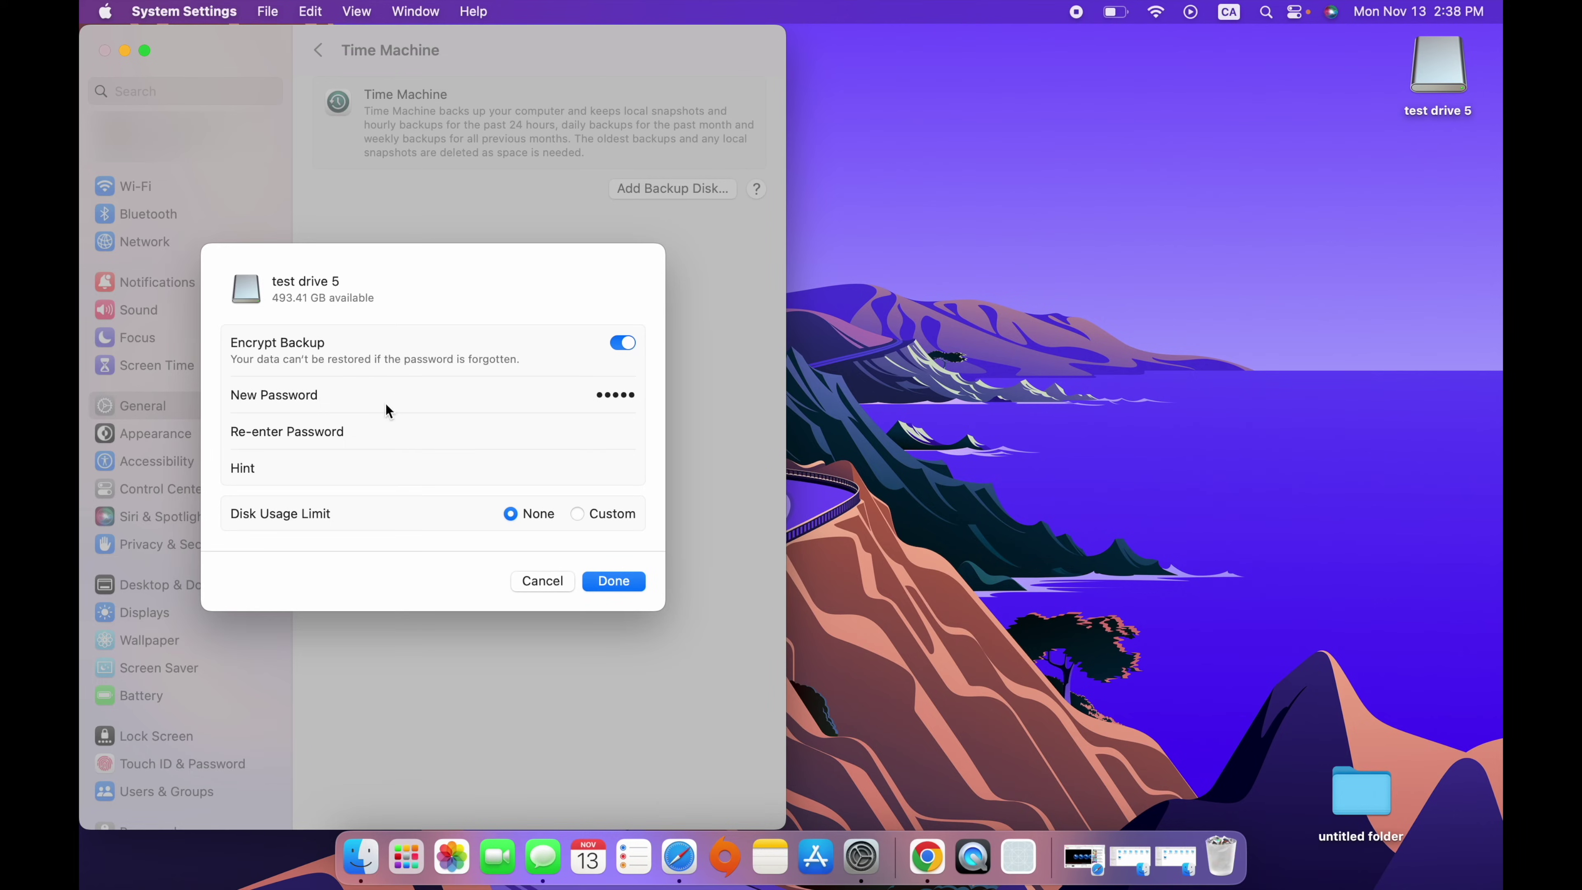
Confirm the backup password and add the hint 'the birthday of my dog'
{"action": "left_click", "coordinate": [434, 427]}
{"action": "type", "text": "••"}
{"action": "left_click", "coordinate": [341, 470]}
{"action": "type", "text": "the birthday of my dog"}
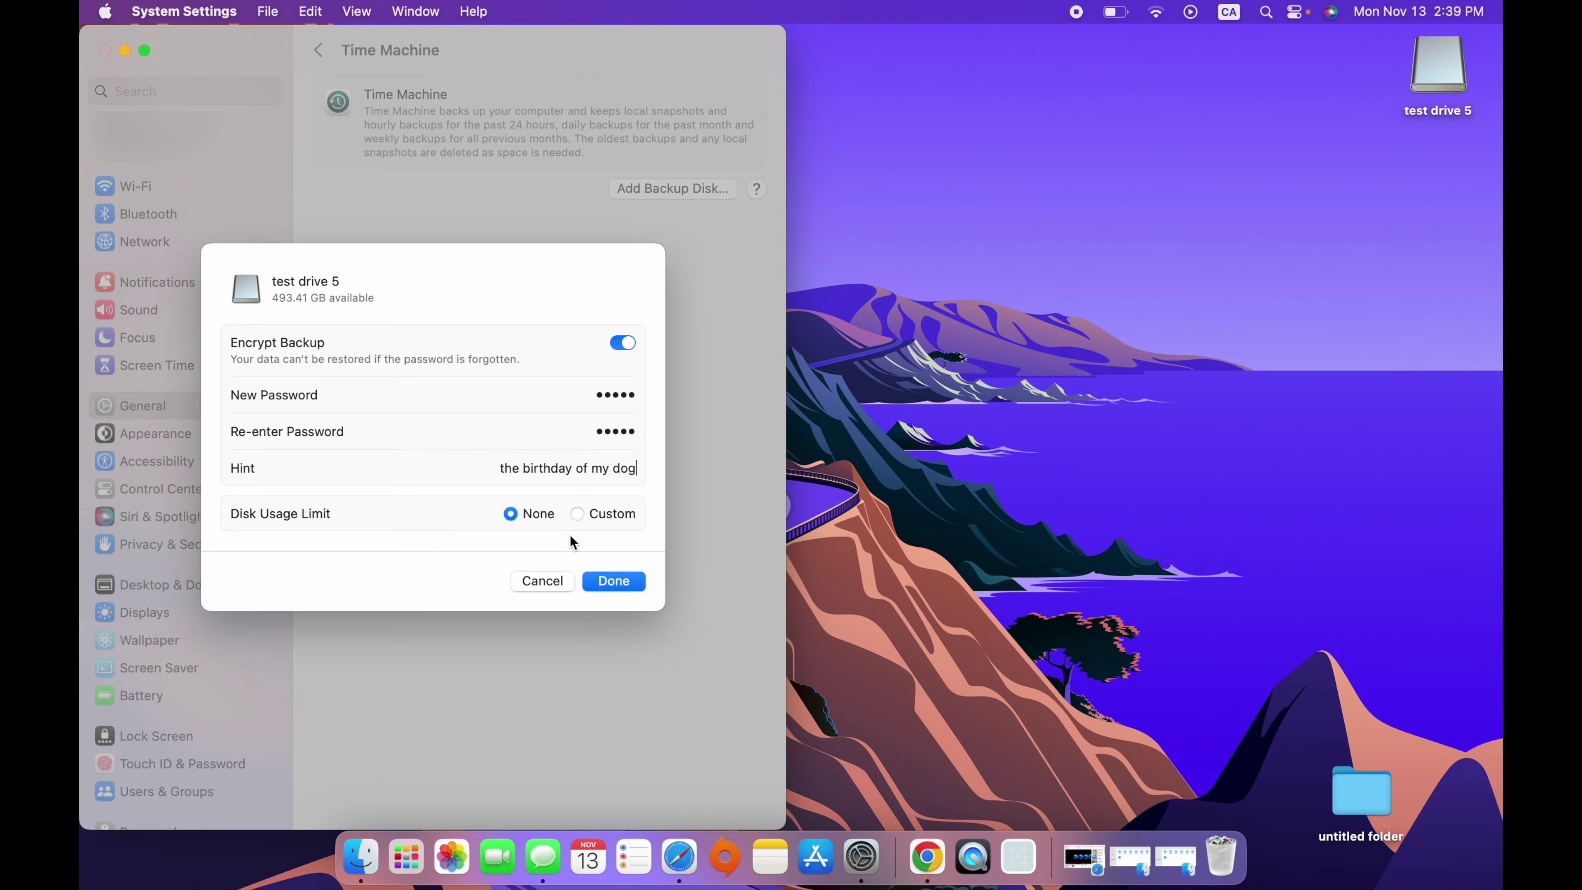
Try a custom disk usage limit of about 258 GB, then set None and confirm
{"action": "left_click", "coordinate": [576, 514]}
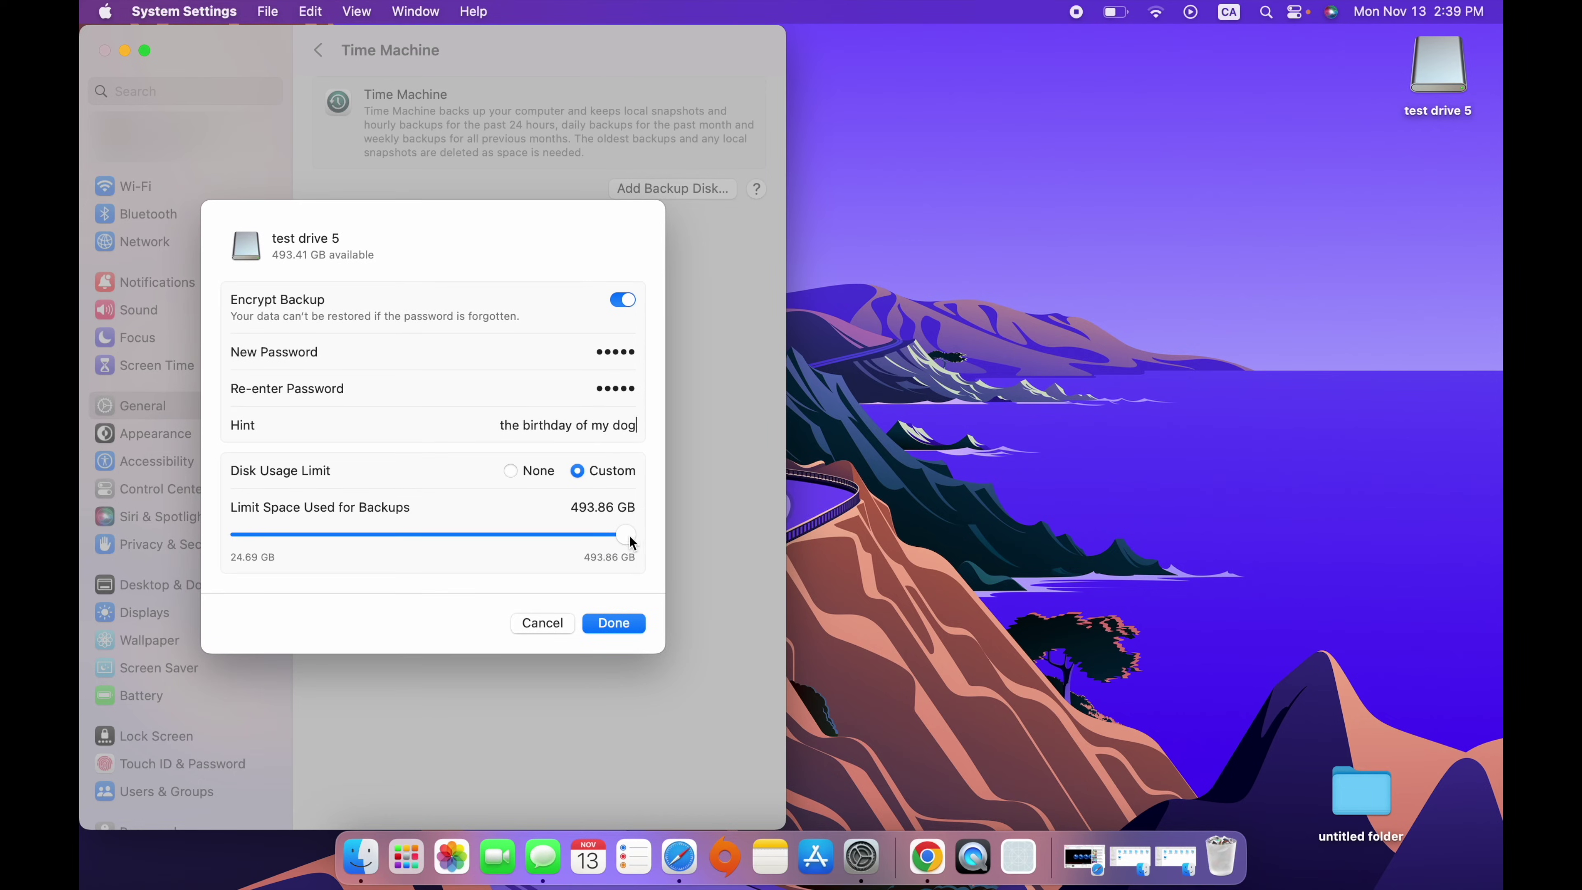
{"action": "left_click_drag", "start_coordinate": [512, 525], "coordinate": [682, 561]}
{"action": "left_click", "coordinate": [511, 470]}
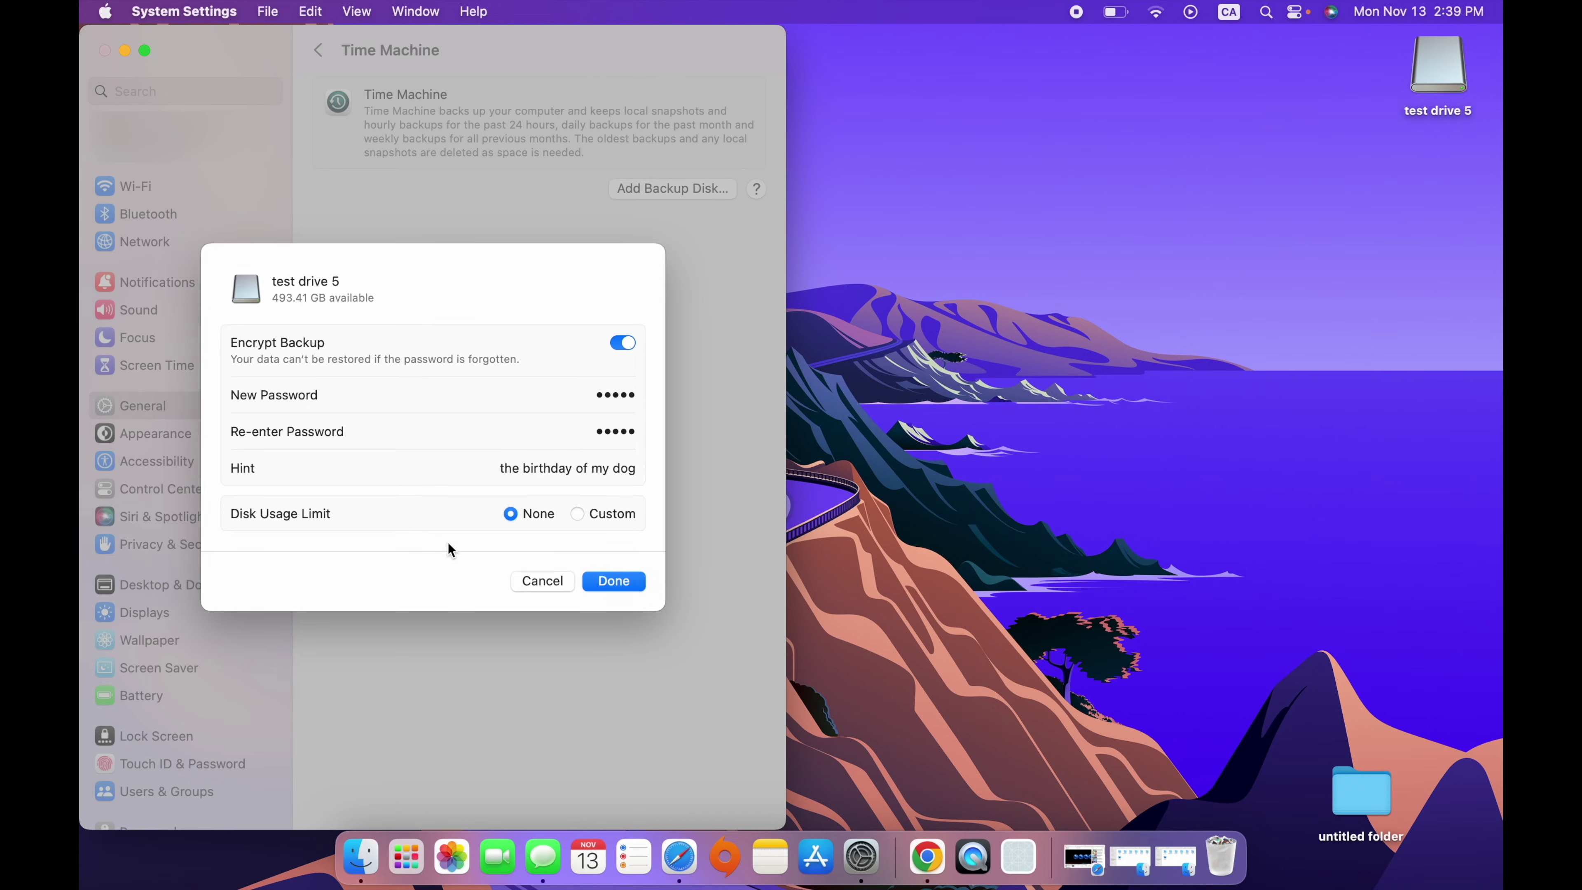
{"action": "left_click", "coordinate": [620, 580]}
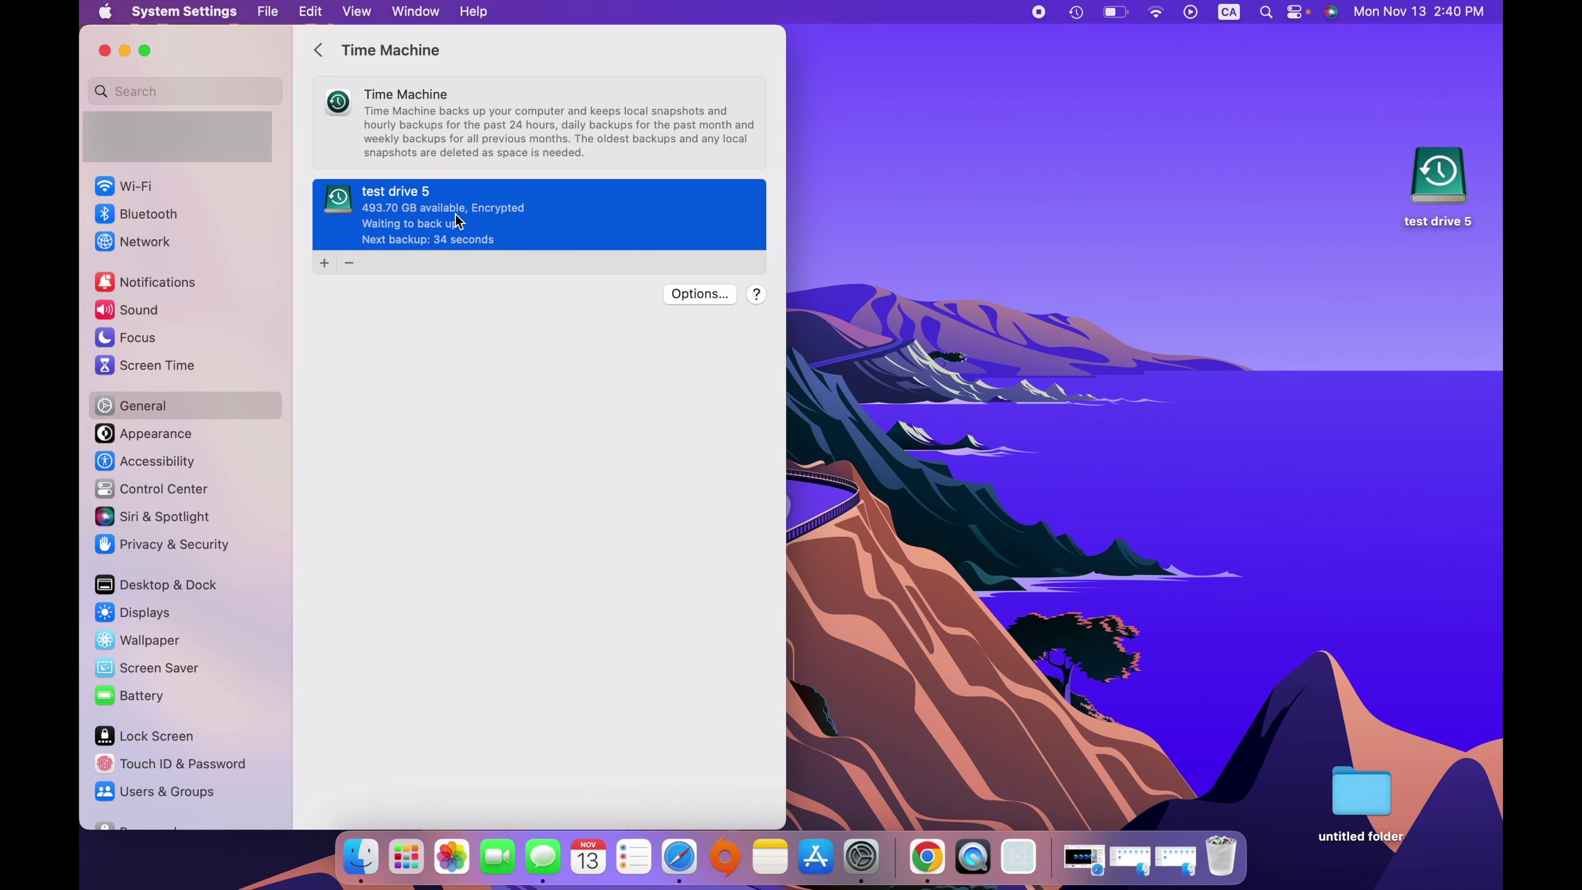
In Time Machine Options, set Back up frequency to Manually, then reopen the frequency choices
{"action": "left_click", "coordinate": [691, 300]}
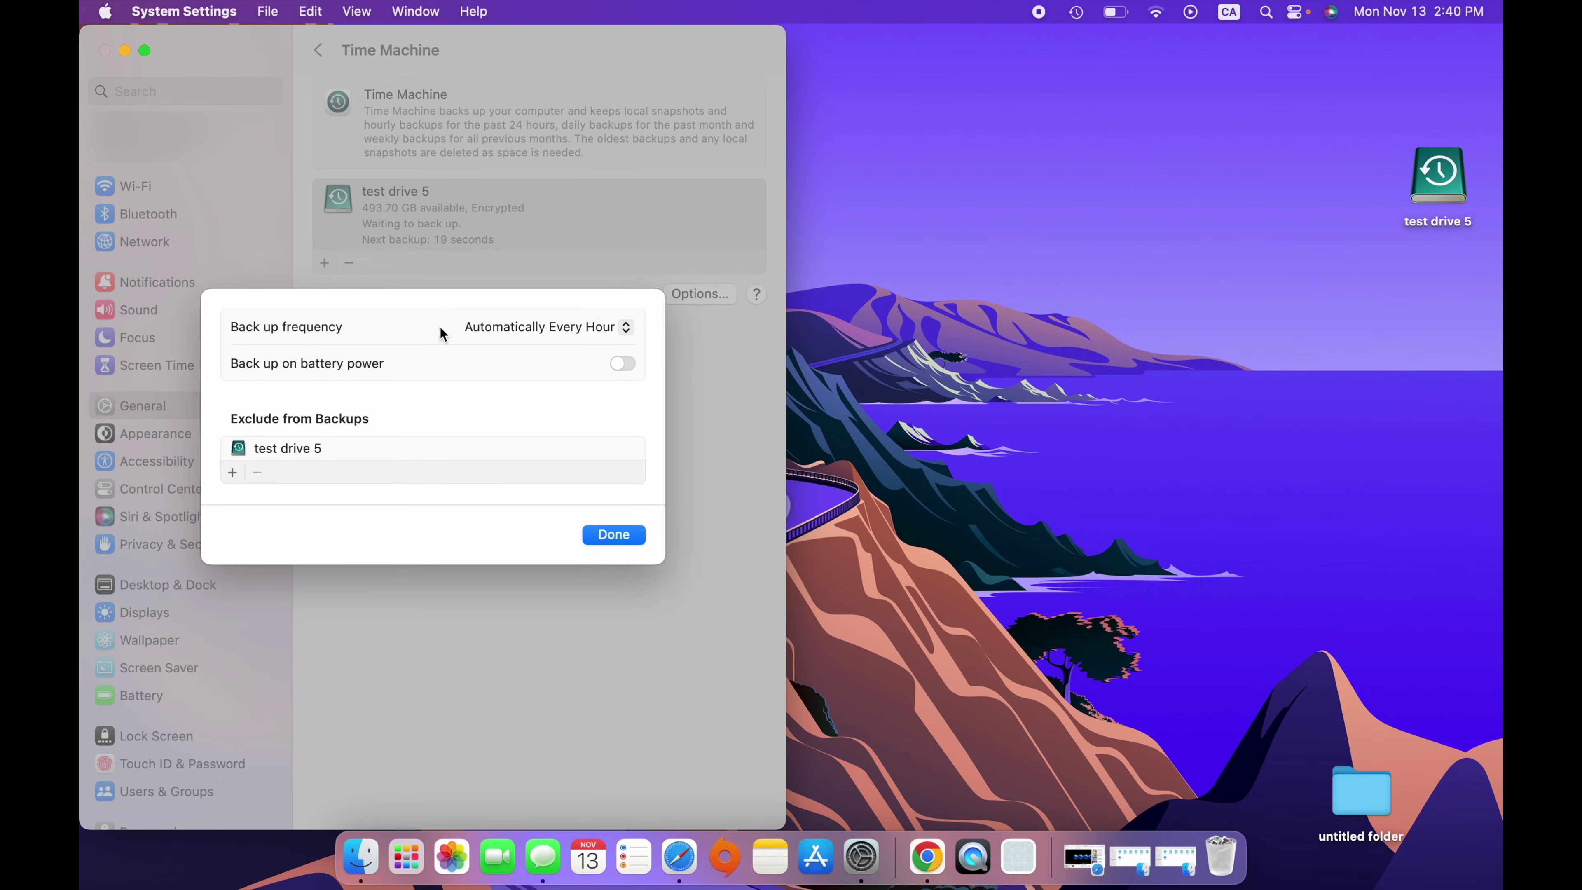
{"action": "left_click", "coordinate": [517, 332]}
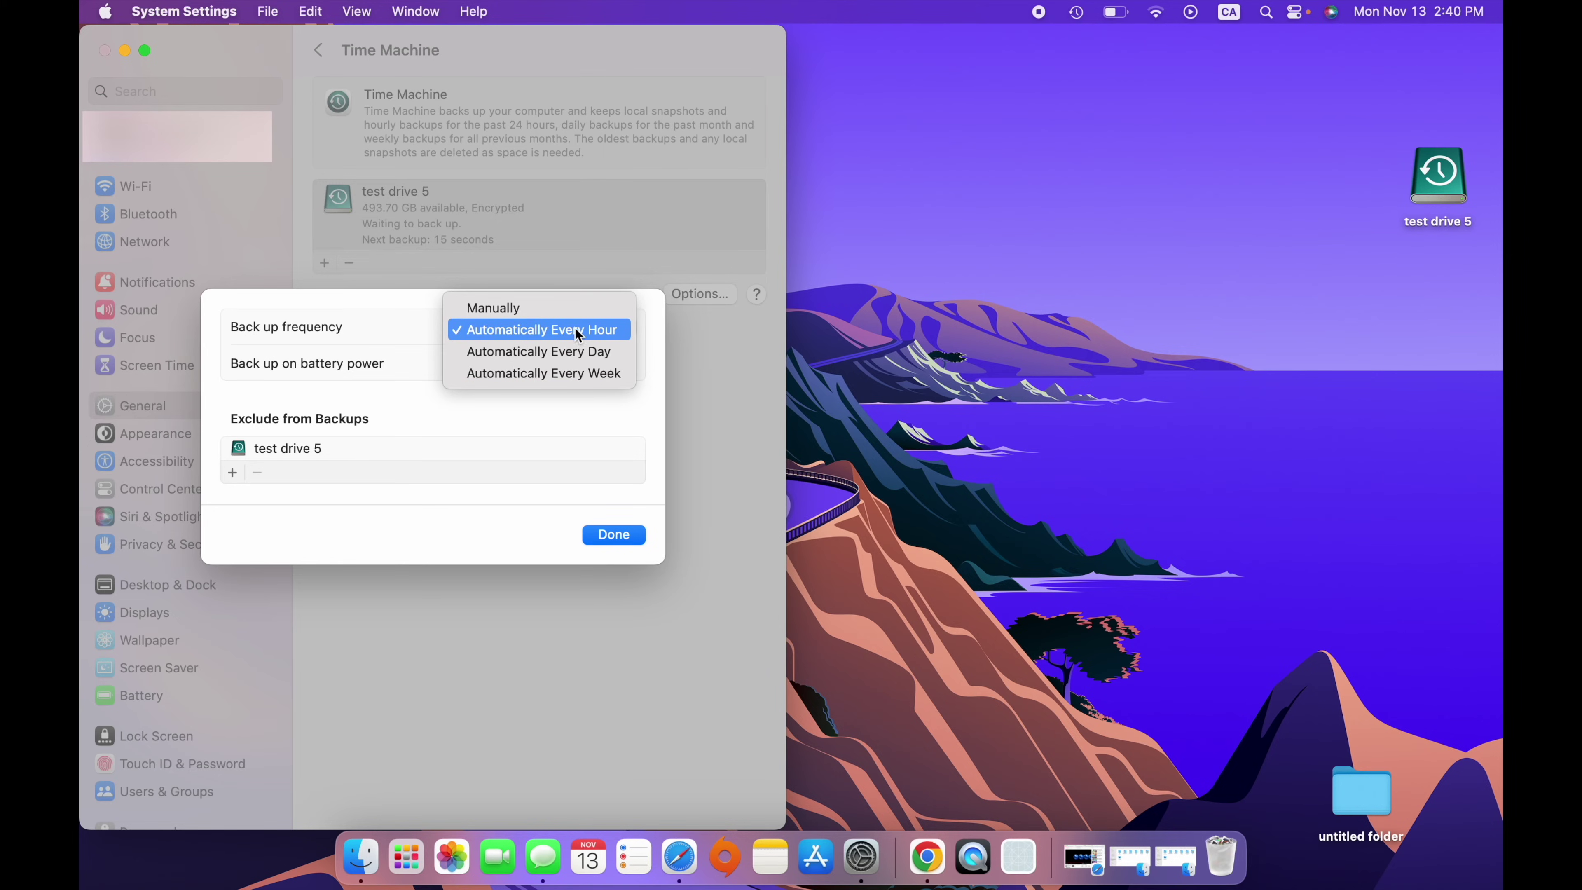
{"action": "left_click", "coordinate": [513, 310]}
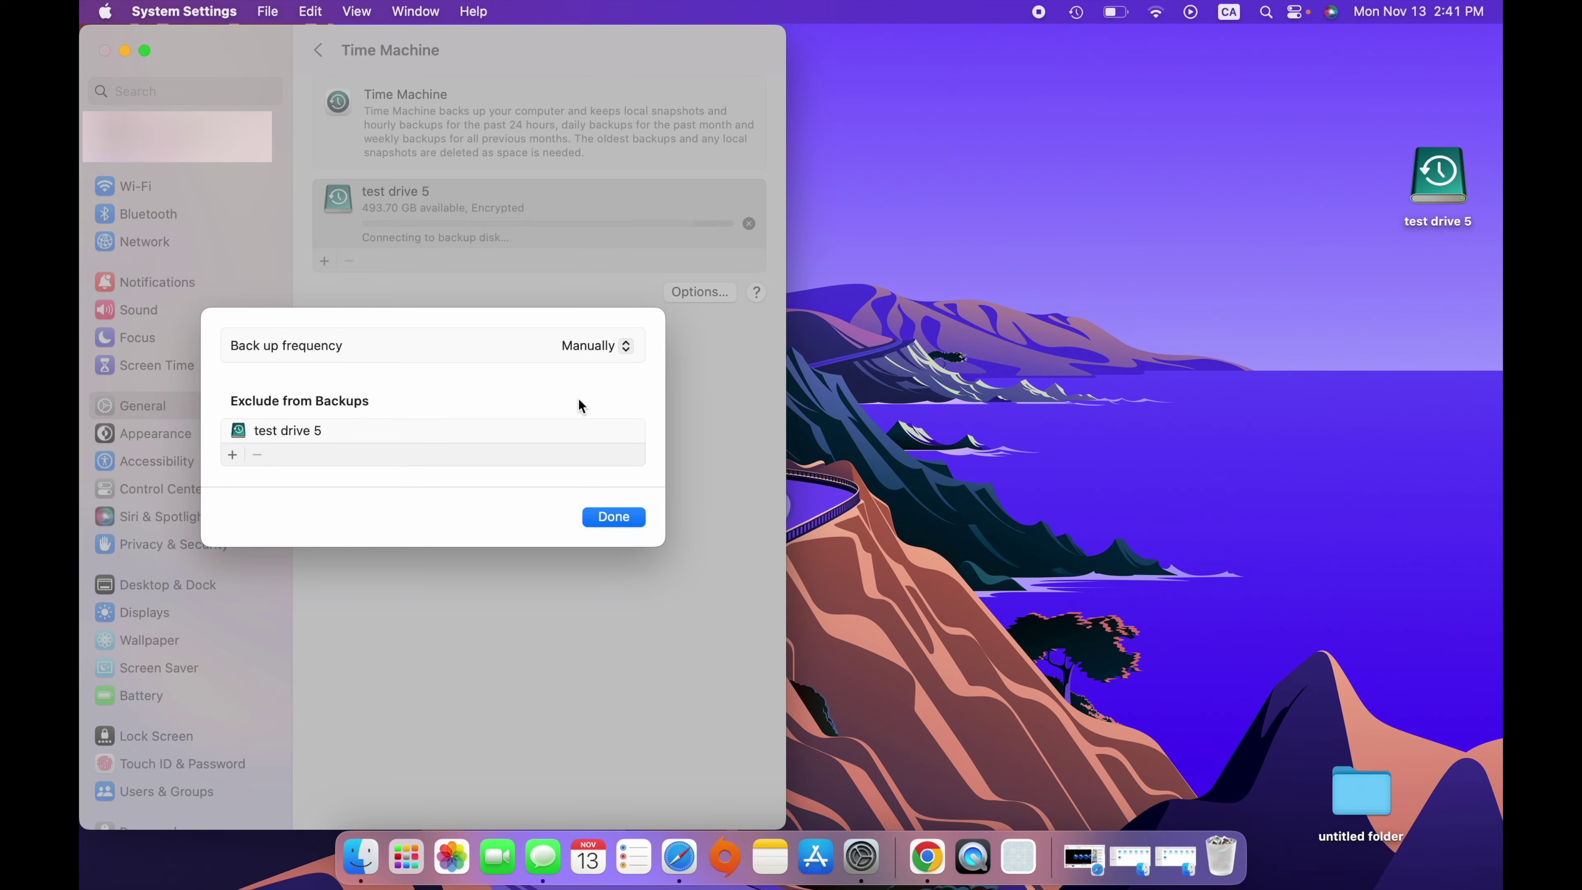
{"action": "left_click", "coordinate": [596, 347]}
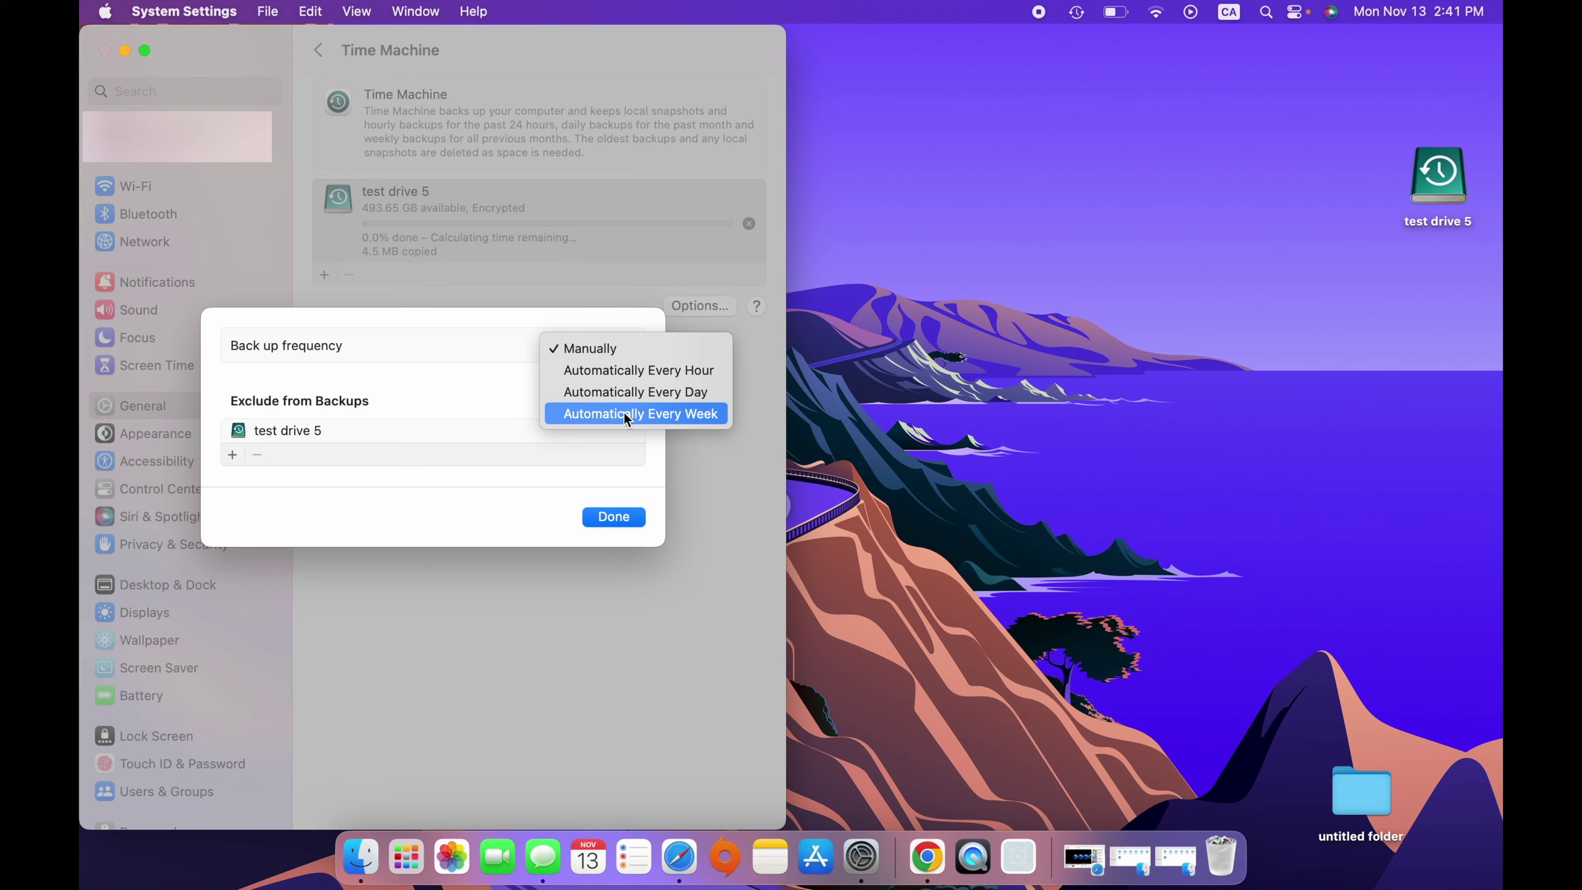
Return backup frequency to Automatically Every Hour and turn on Back up on battery power
{"action": "left_click", "coordinate": [630, 372]}
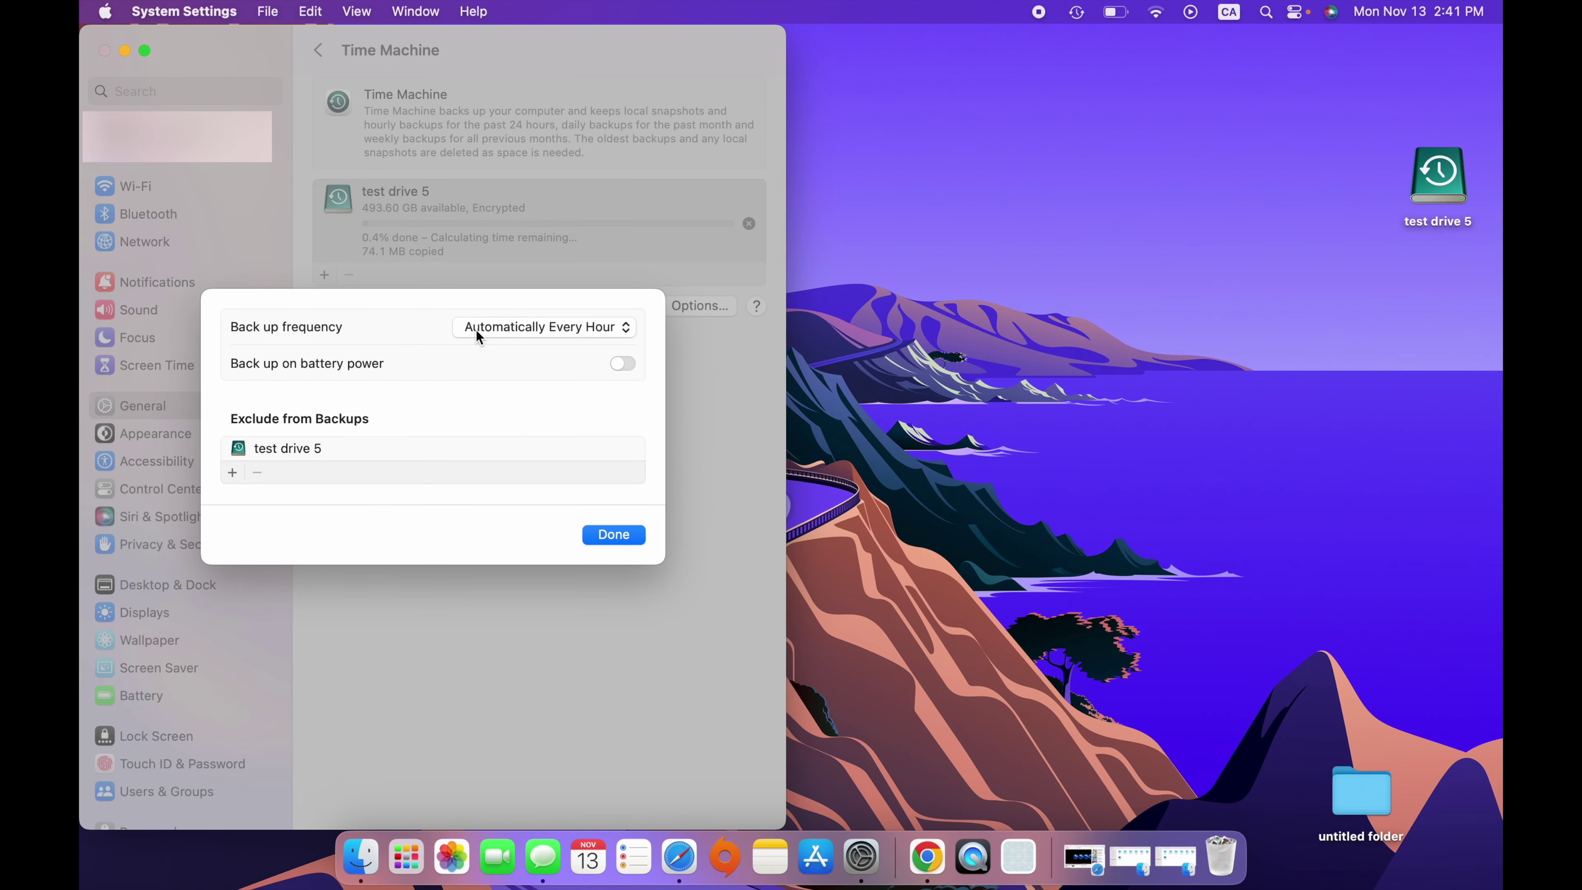
{"action": "left_click", "coordinate": [543, 332]}
{"action": "left_click", "coordinate": [537, 323]}
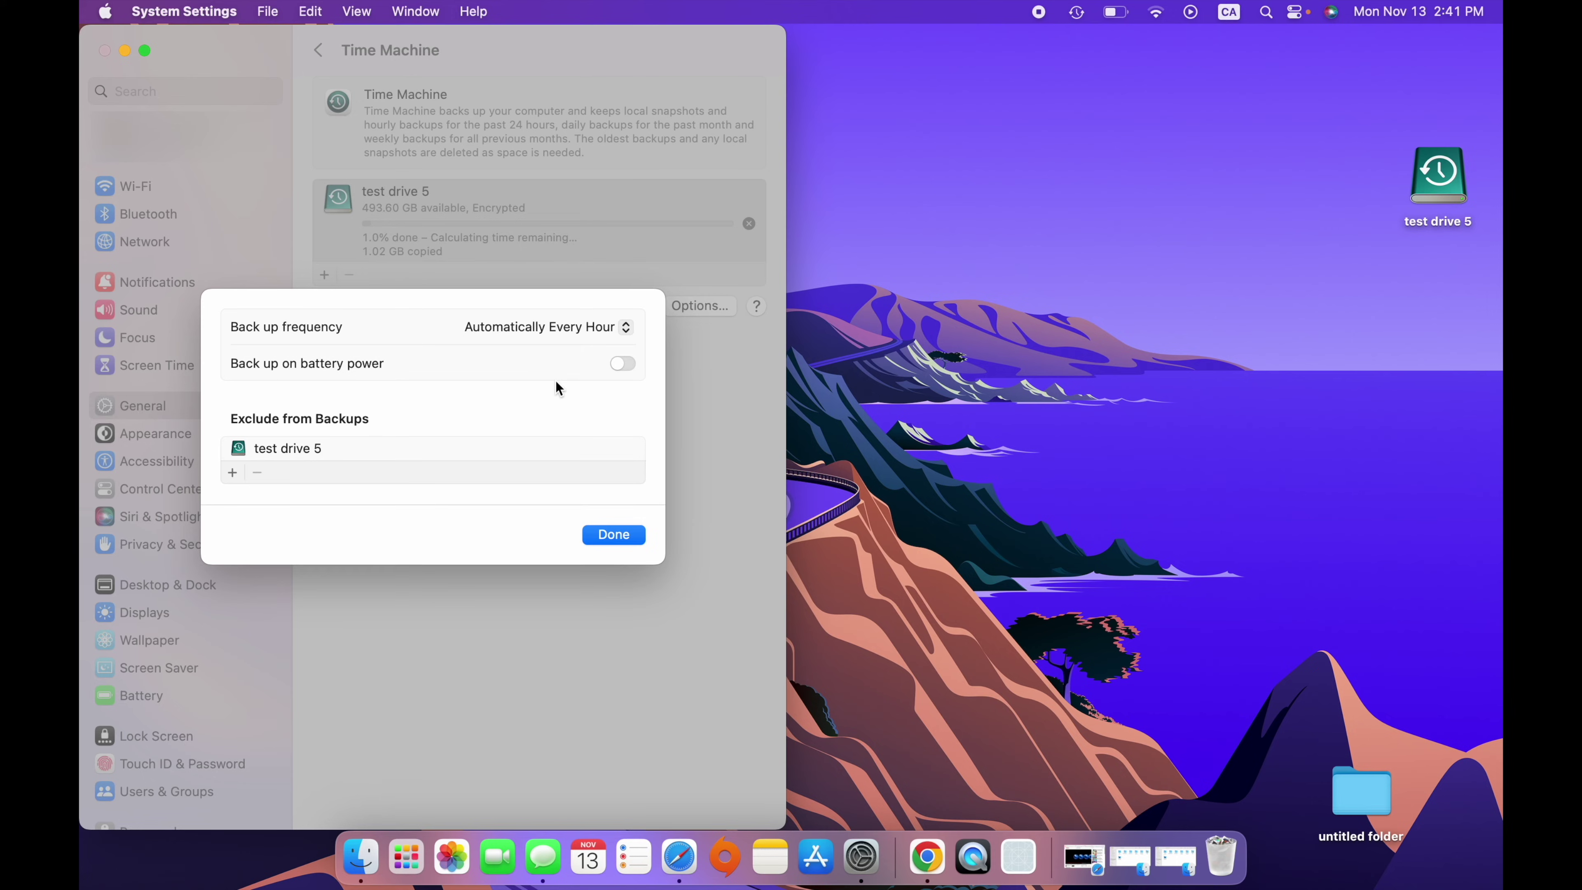
{"action": "left_click", "coordinate": [621, 365]}
Add Desktop > untitled folder to the Exclude from Backups list
{"action": "left_click", "coordinate": [232, 472]}
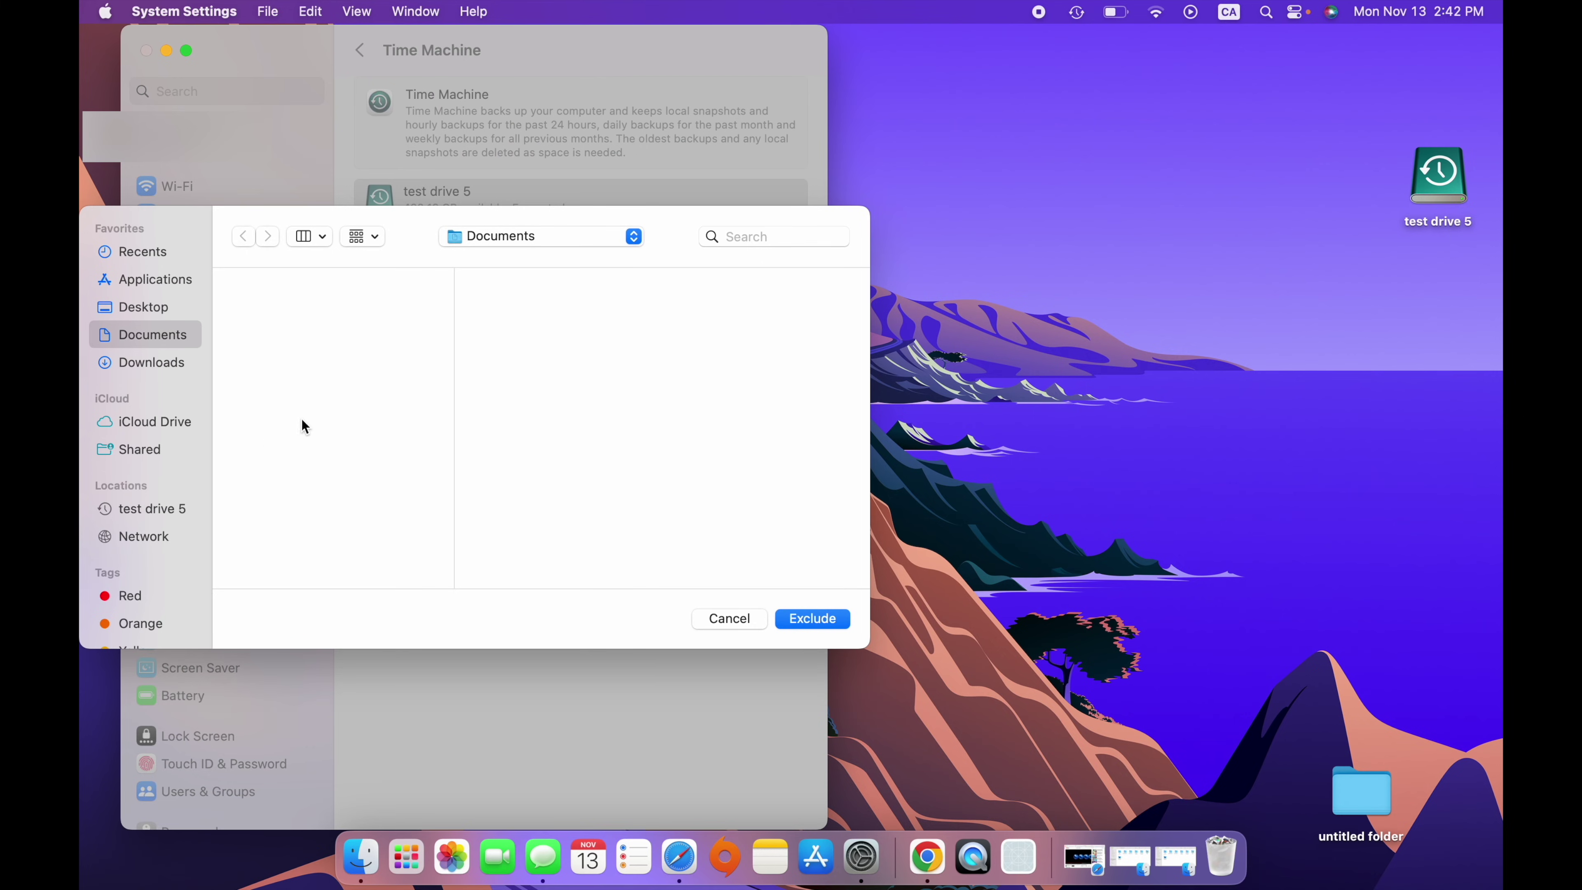
{"action": "left_click", "coordinate": [136, 307]}
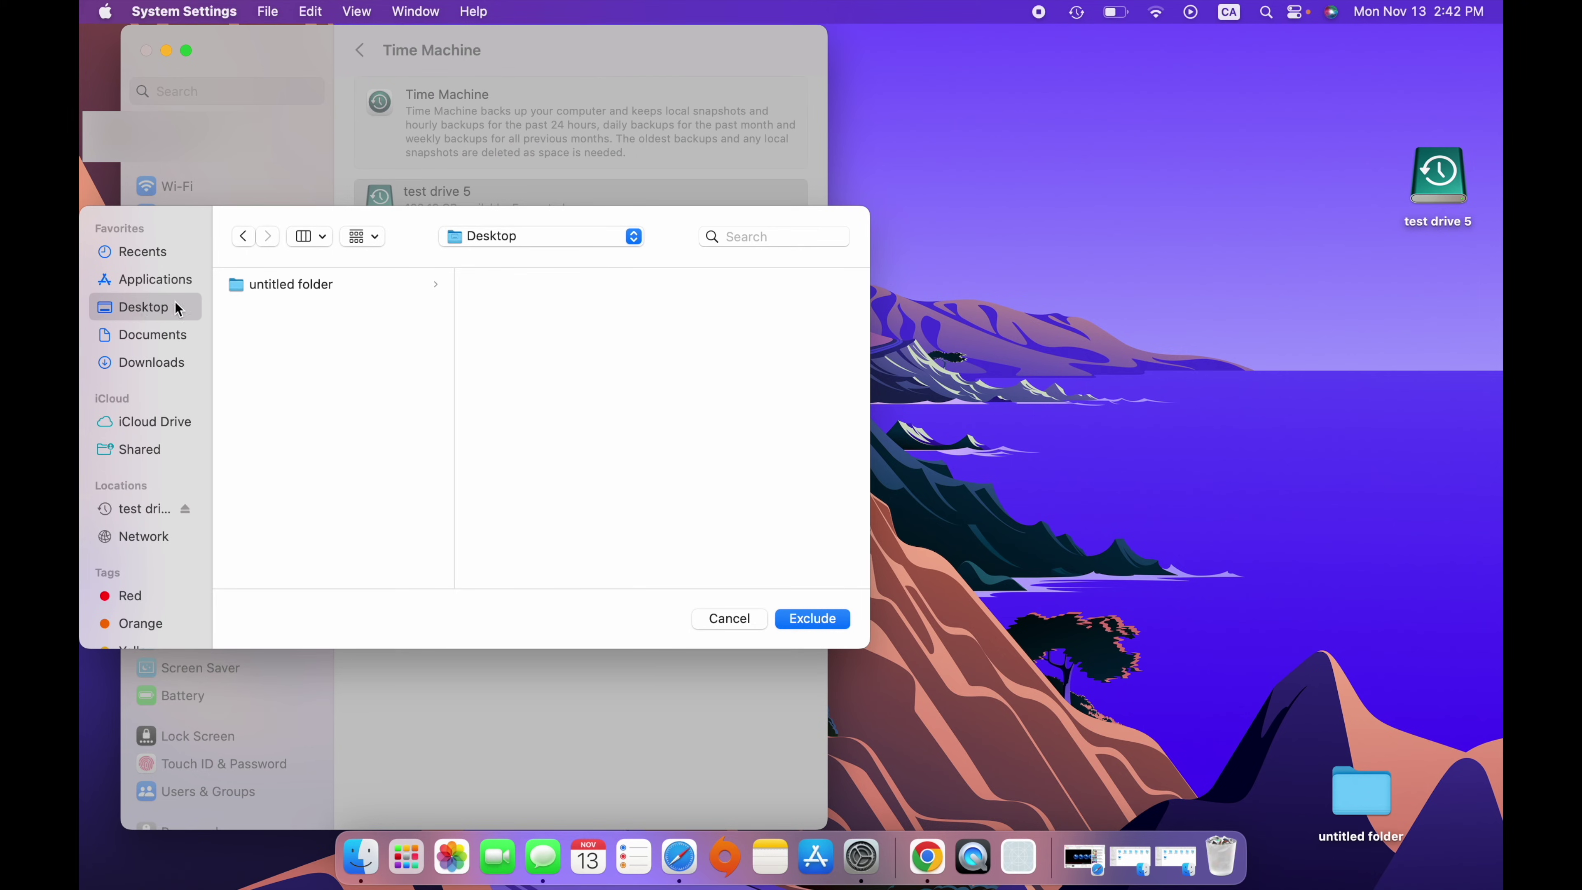
{"action": "left_click", "coordinate": [262, 286]}
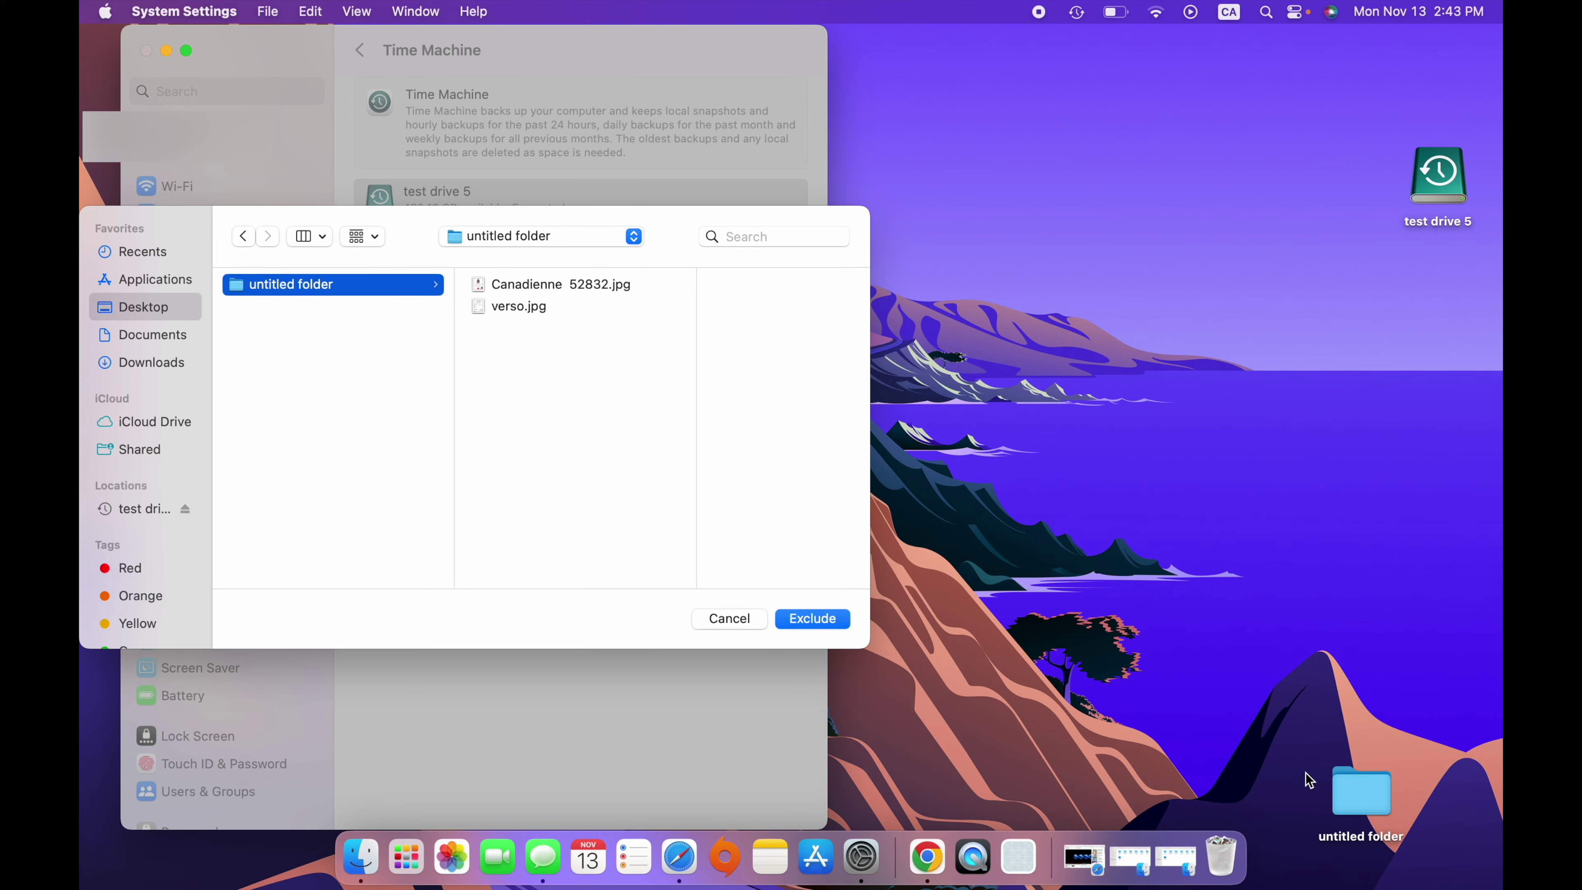
{"action": "left_click_drag", "start_coordinate": [1361, 801], "coordinate": [1335, 656]}
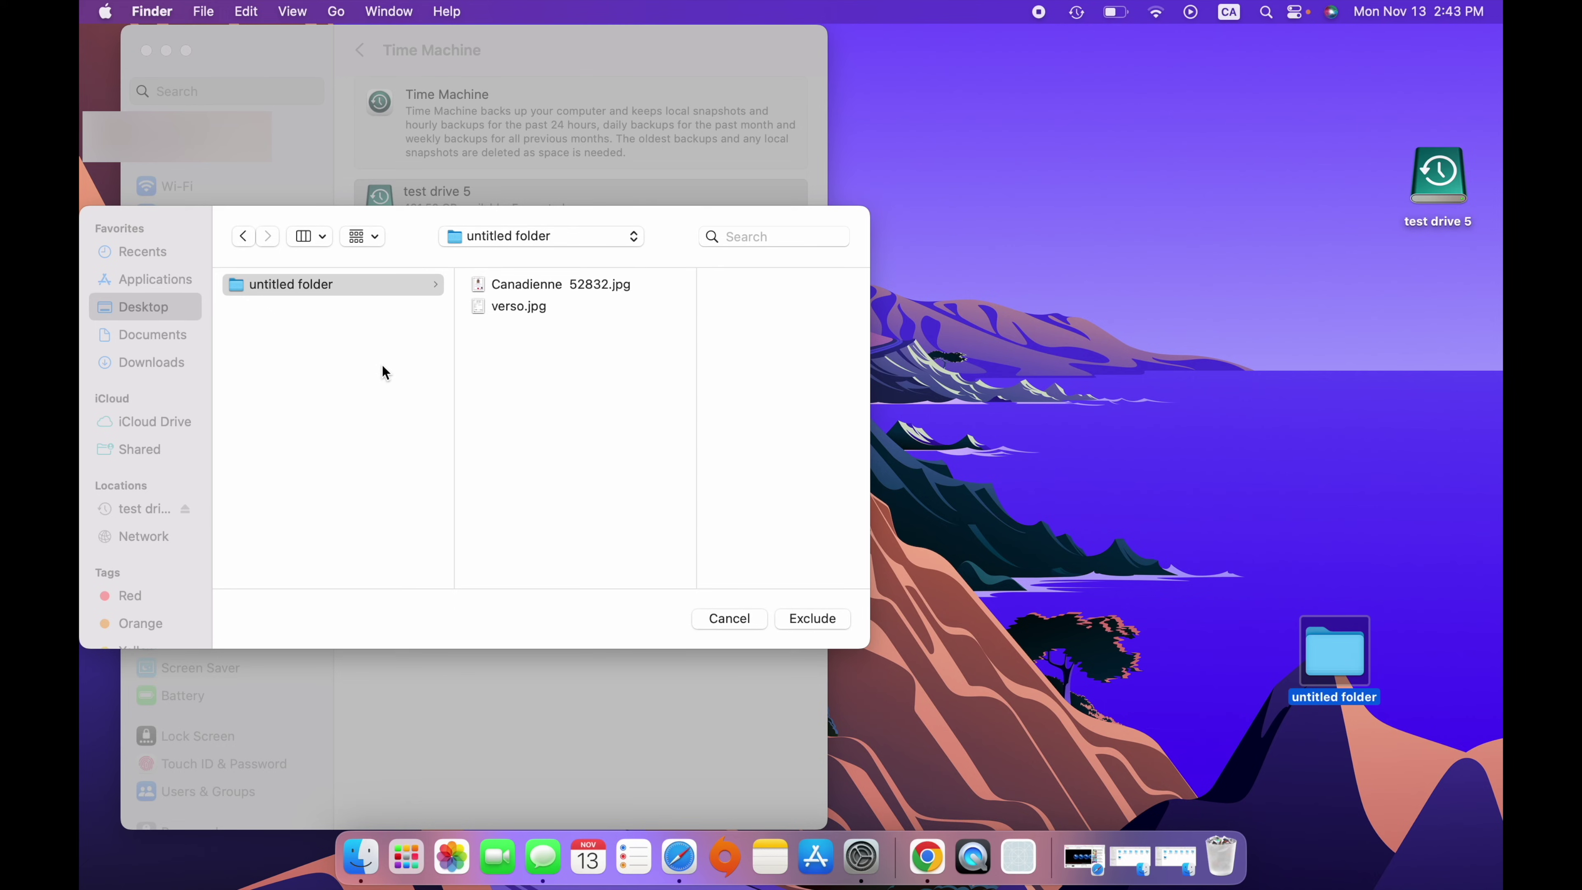
{"action": "left_click", "coordinate": [268, 288]}
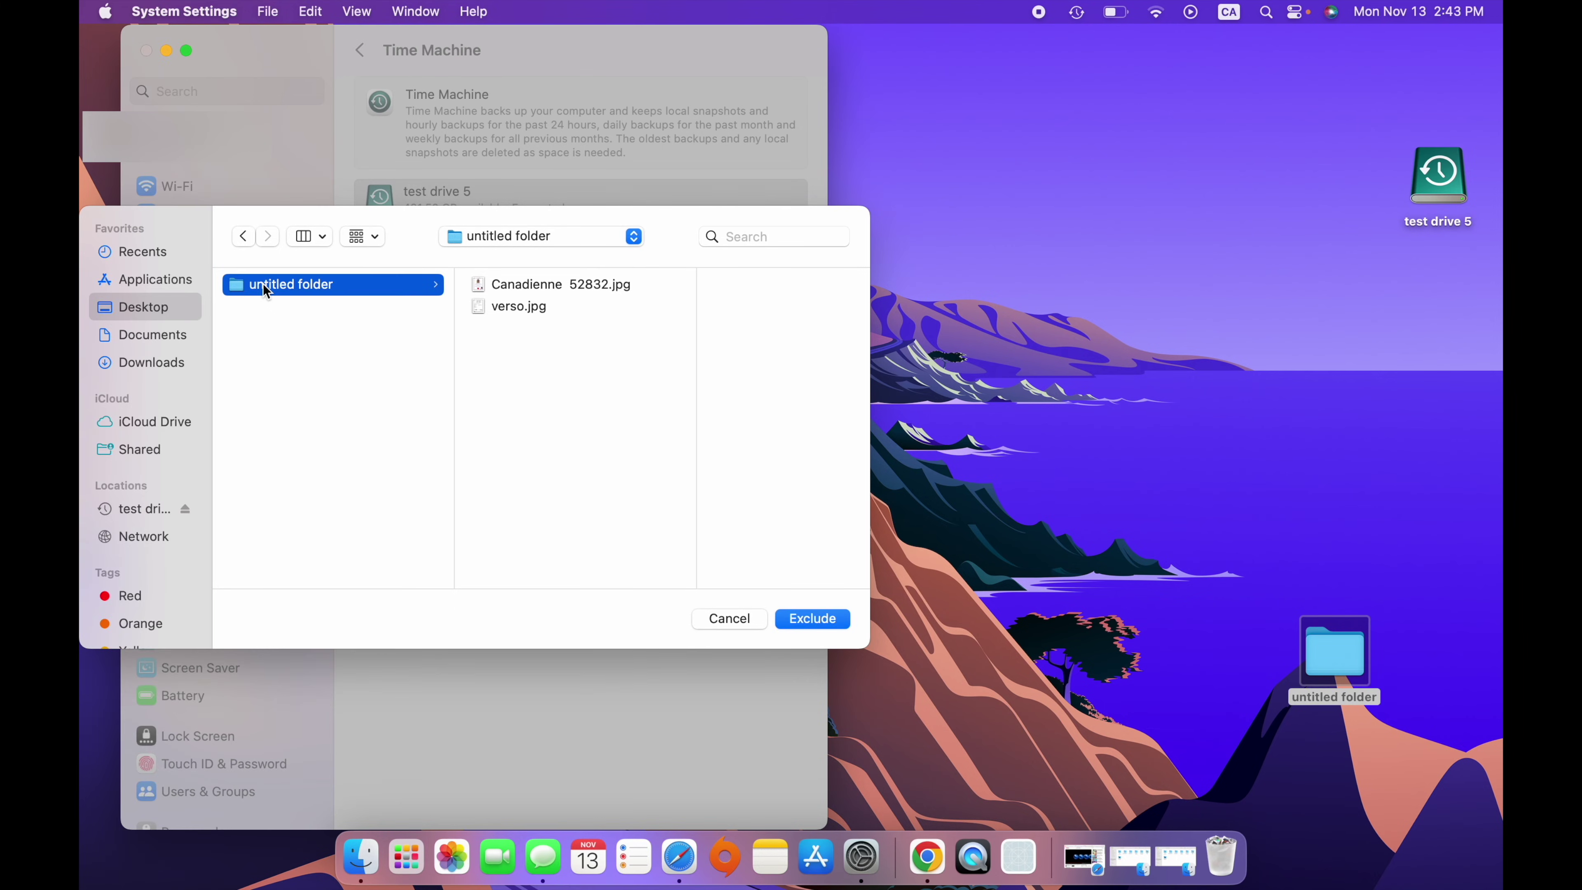
{"action": "left_click", "coordinate": [812, 618]}
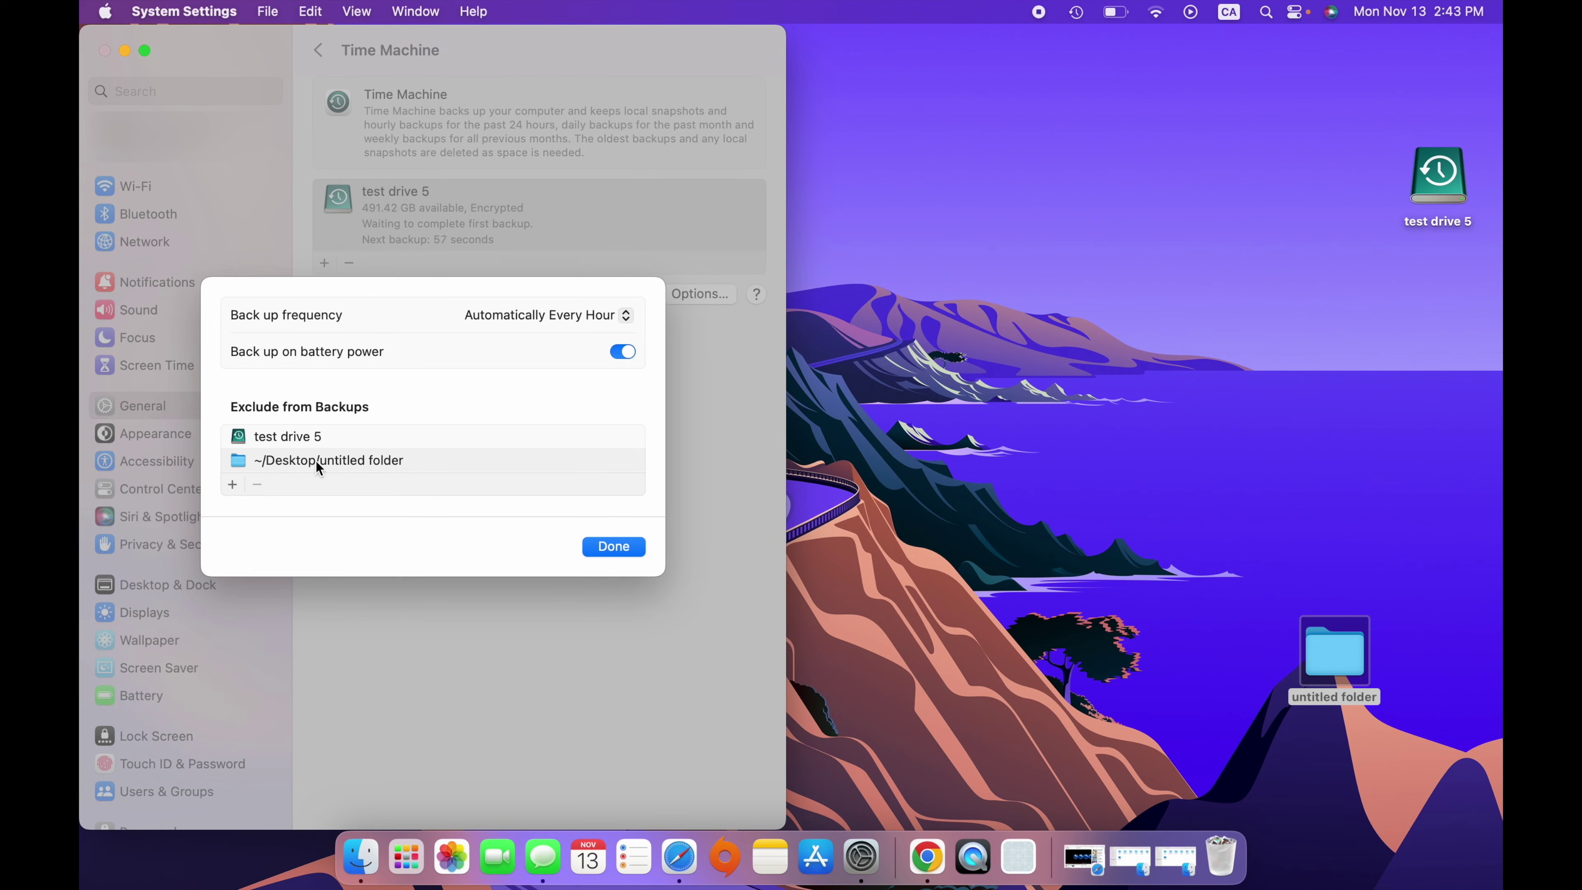
{"action": "left_click", "coordinate": [447, 460]}
Close the Time Machine Options sheet and then System Settings
{"action": "left_click", "coordinate": [626, 543]}
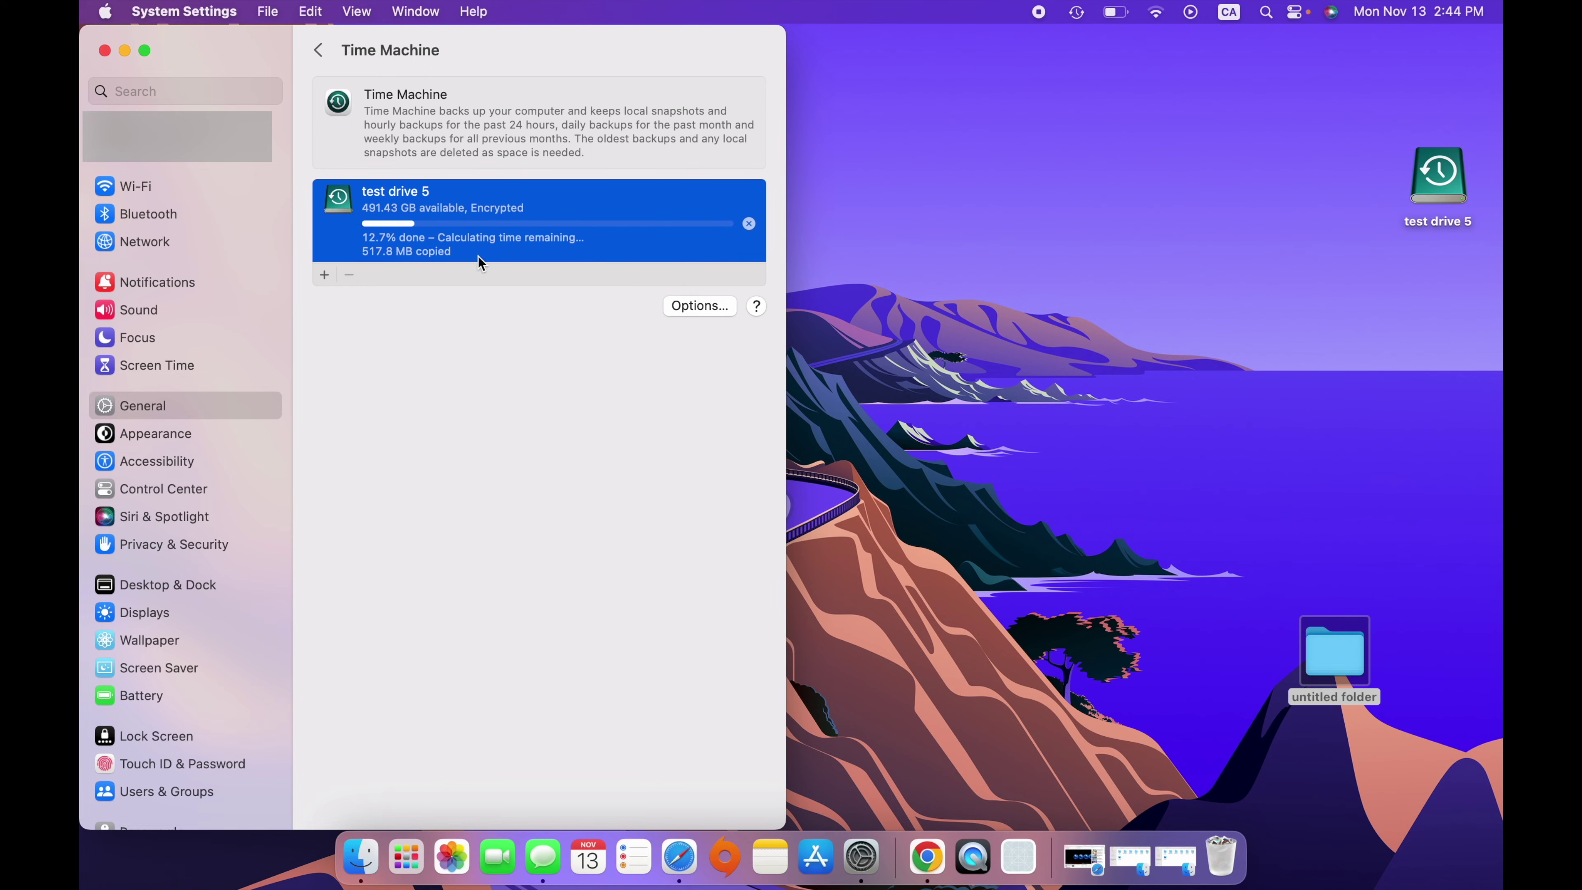
{"action": "left_click", "coordinate": [105, 51]}
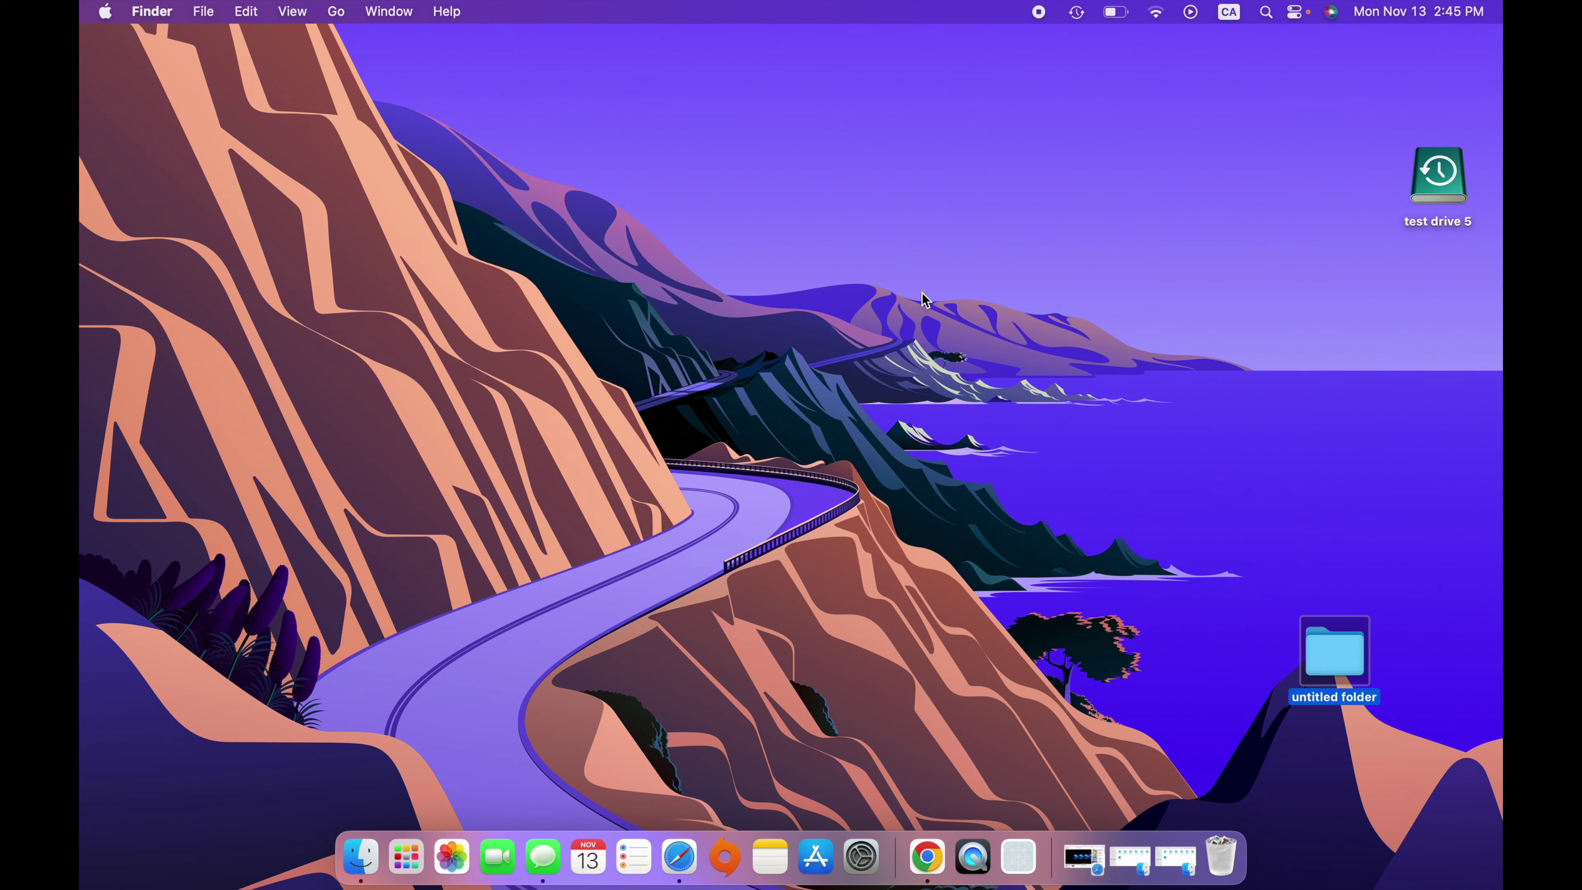
{"action": "left_click", "coordinate": [1077, 12]}
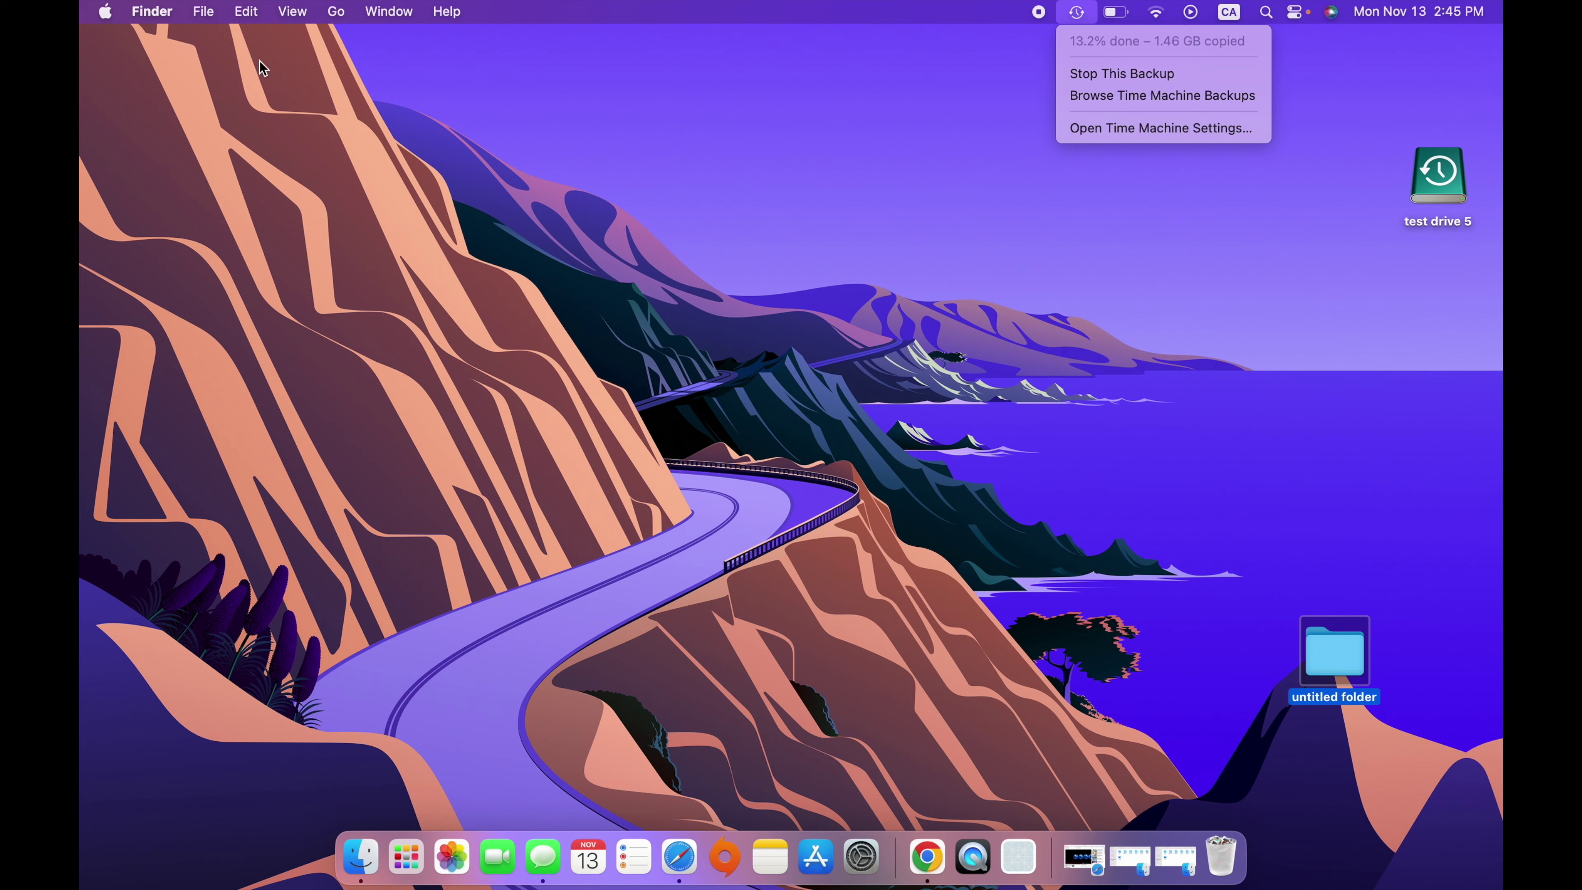
{"action": "left_click", "coordinate": [138, 94]}
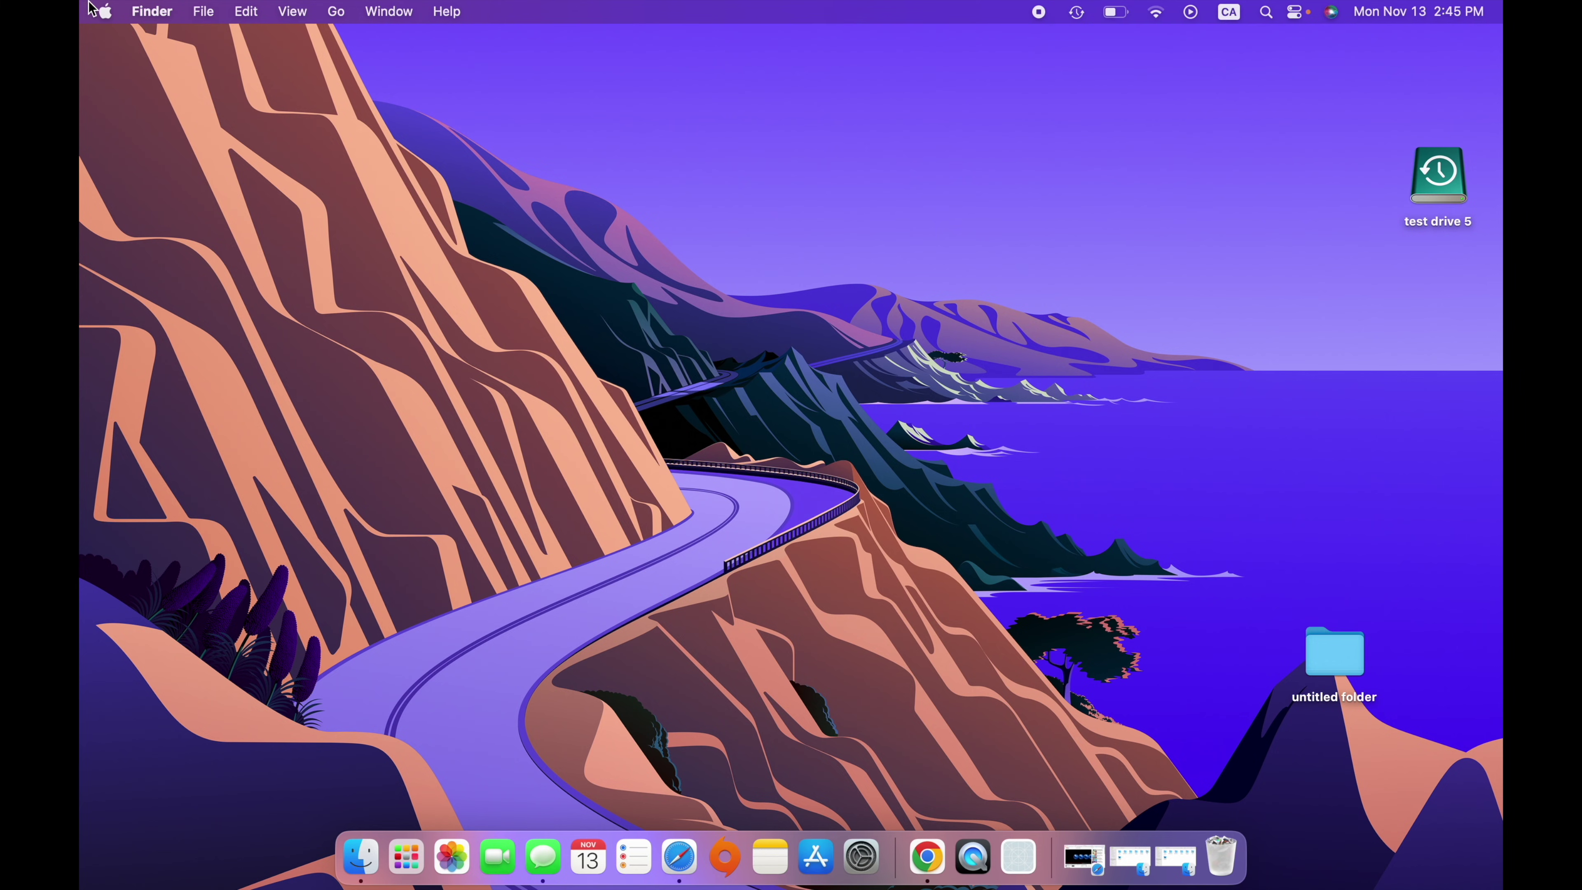
{"action": "left_click", "coordinate": [1078, 14]}
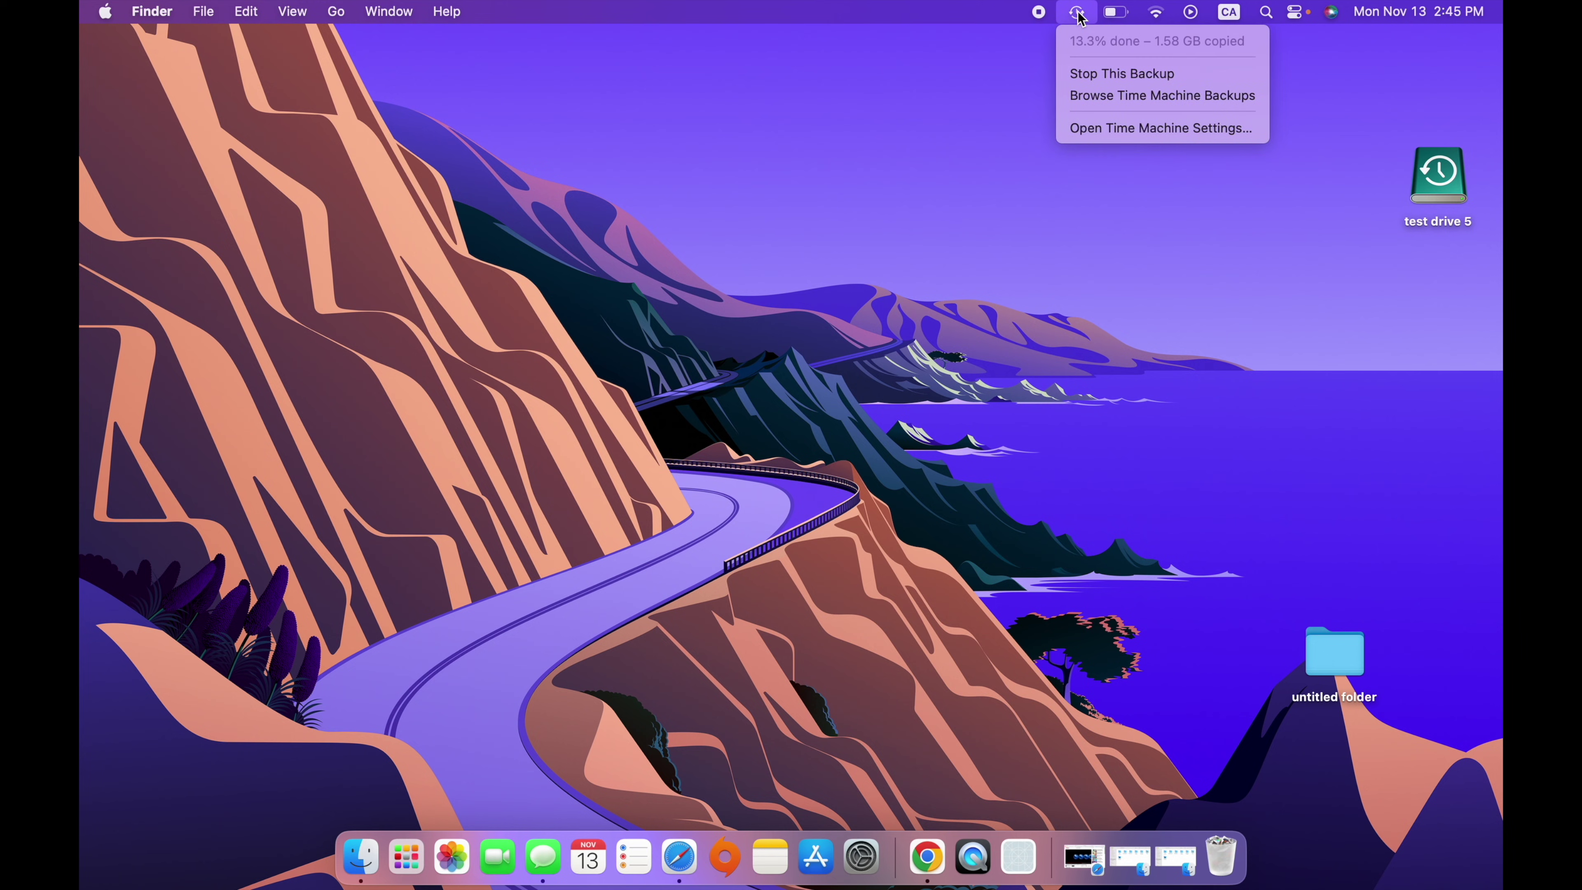
{"action": "left_click", "coordinate": [1121, 128]}
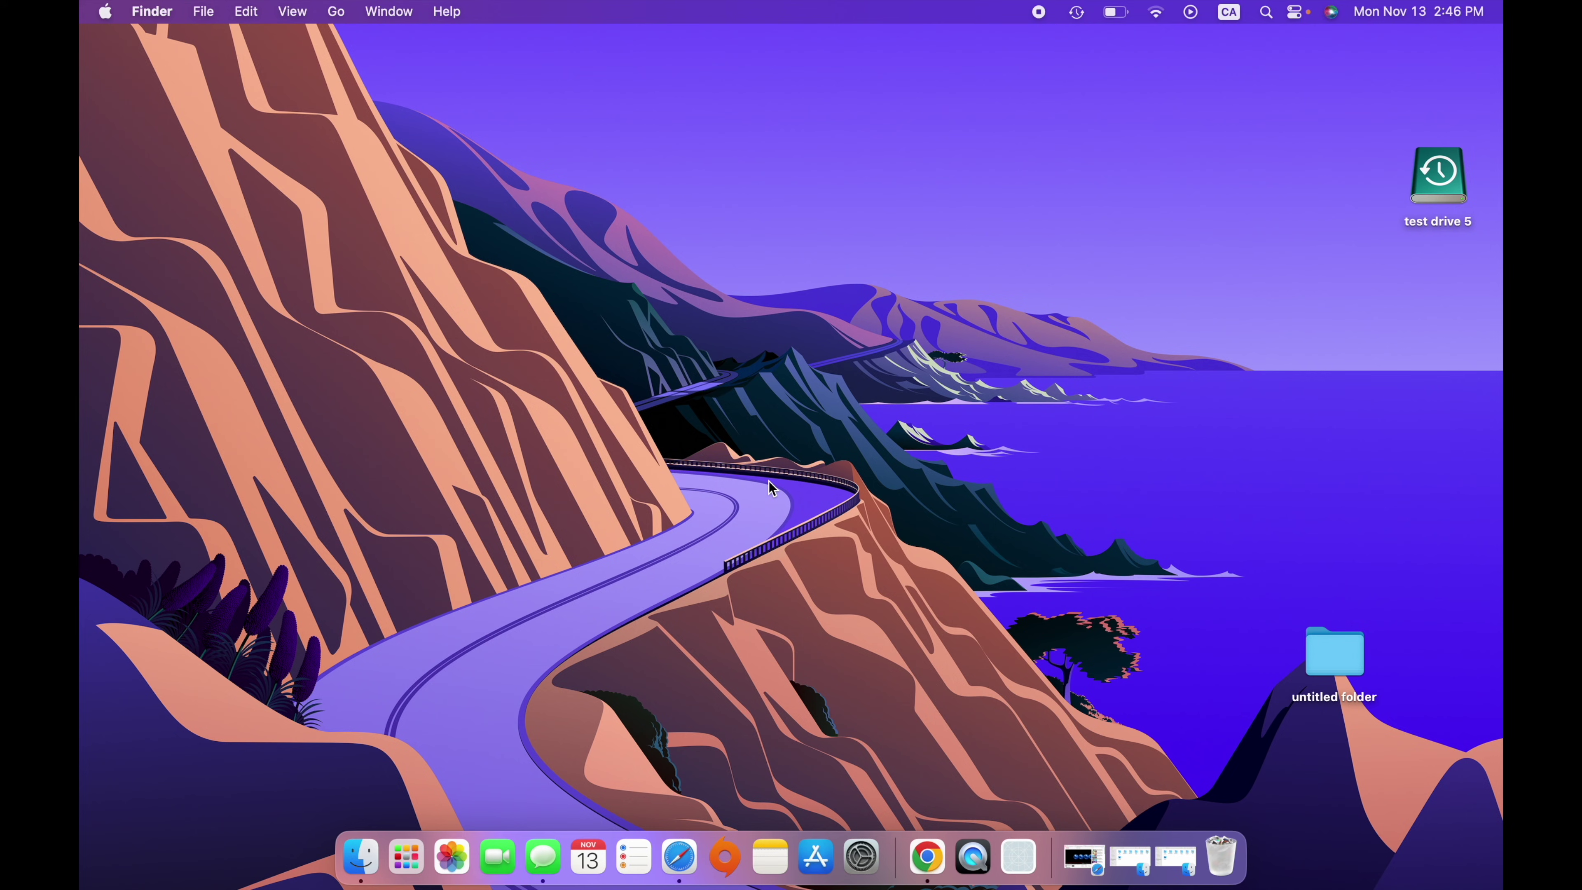
Browse Time Machine backups from the menu-bar icon and step back to the Today, 2:44 PM snapshot
{"action": "left_click", "coordinate": [1077, 13]}
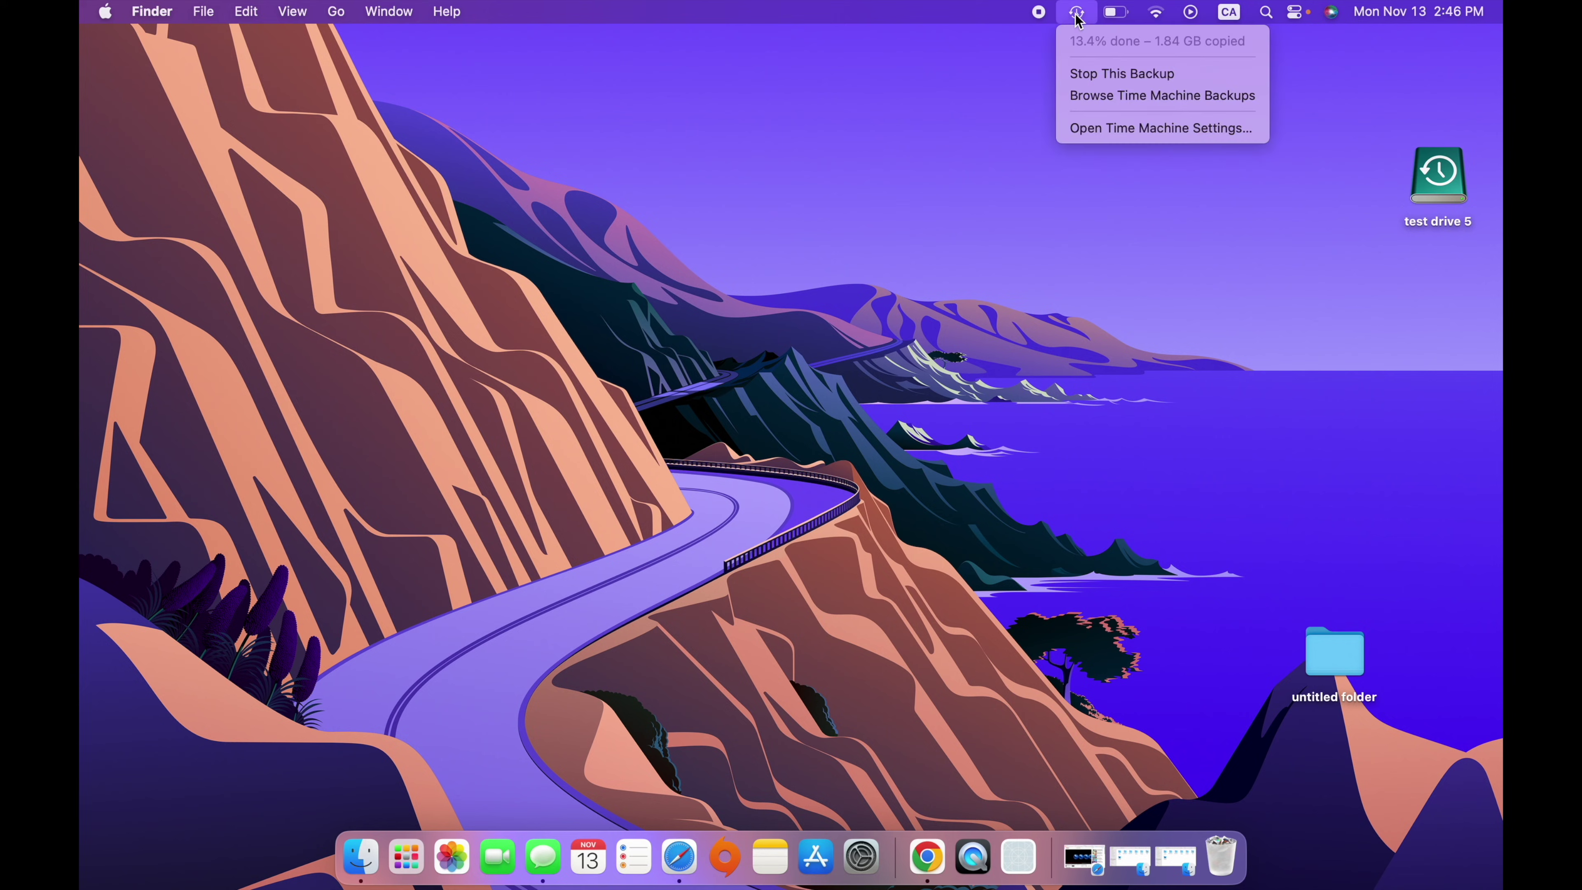
{"action": "left_click", "coordinate": [1103, 98]}
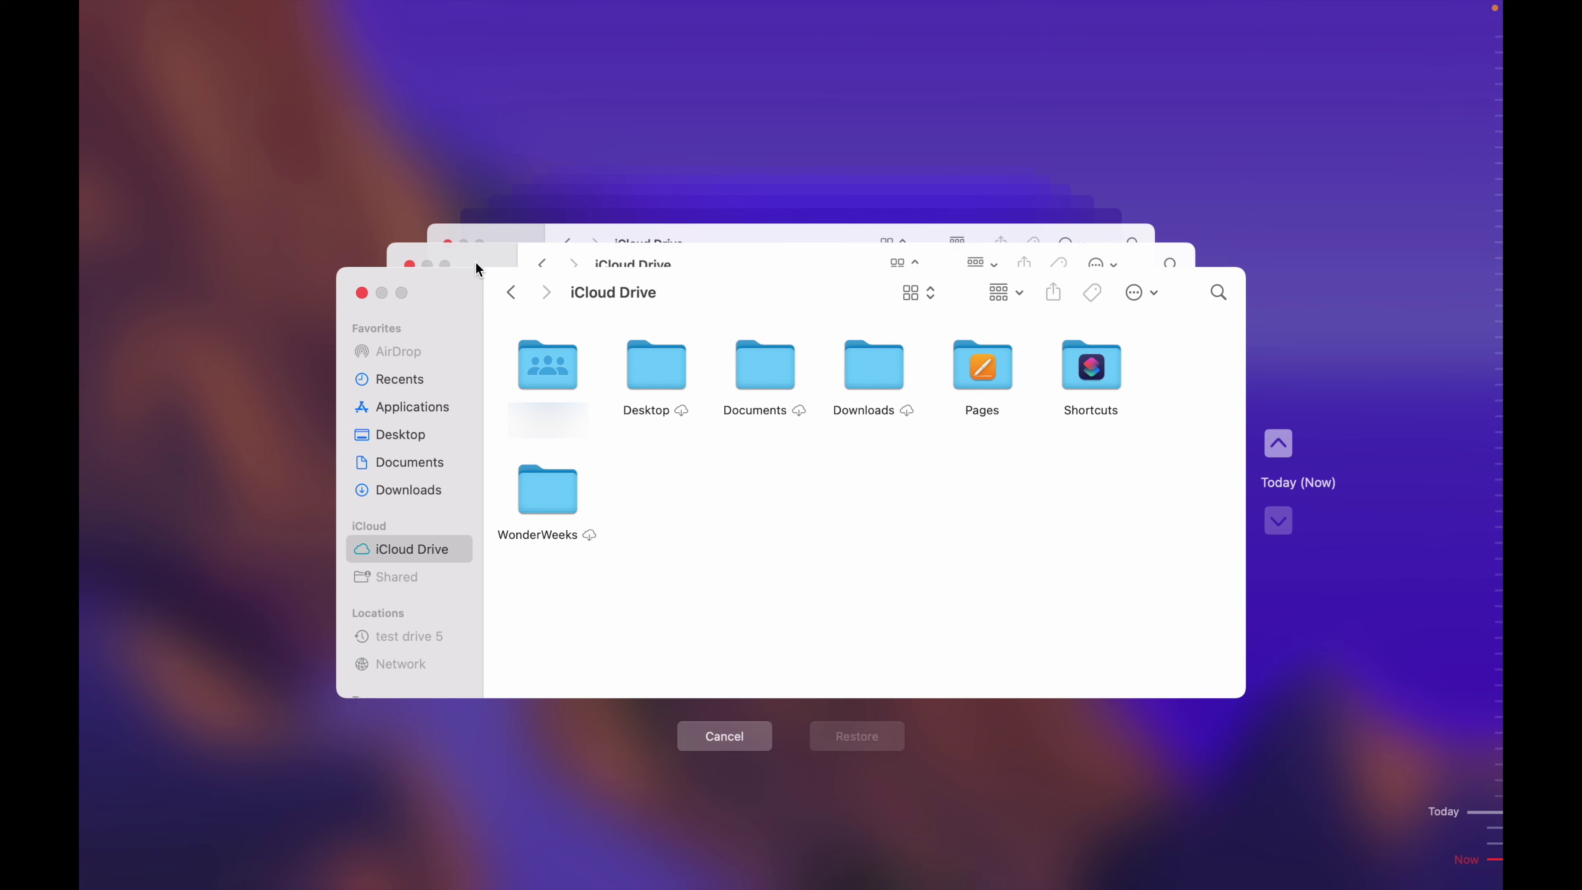
{"action": "left_click", "coordinate": [1278, 443]}
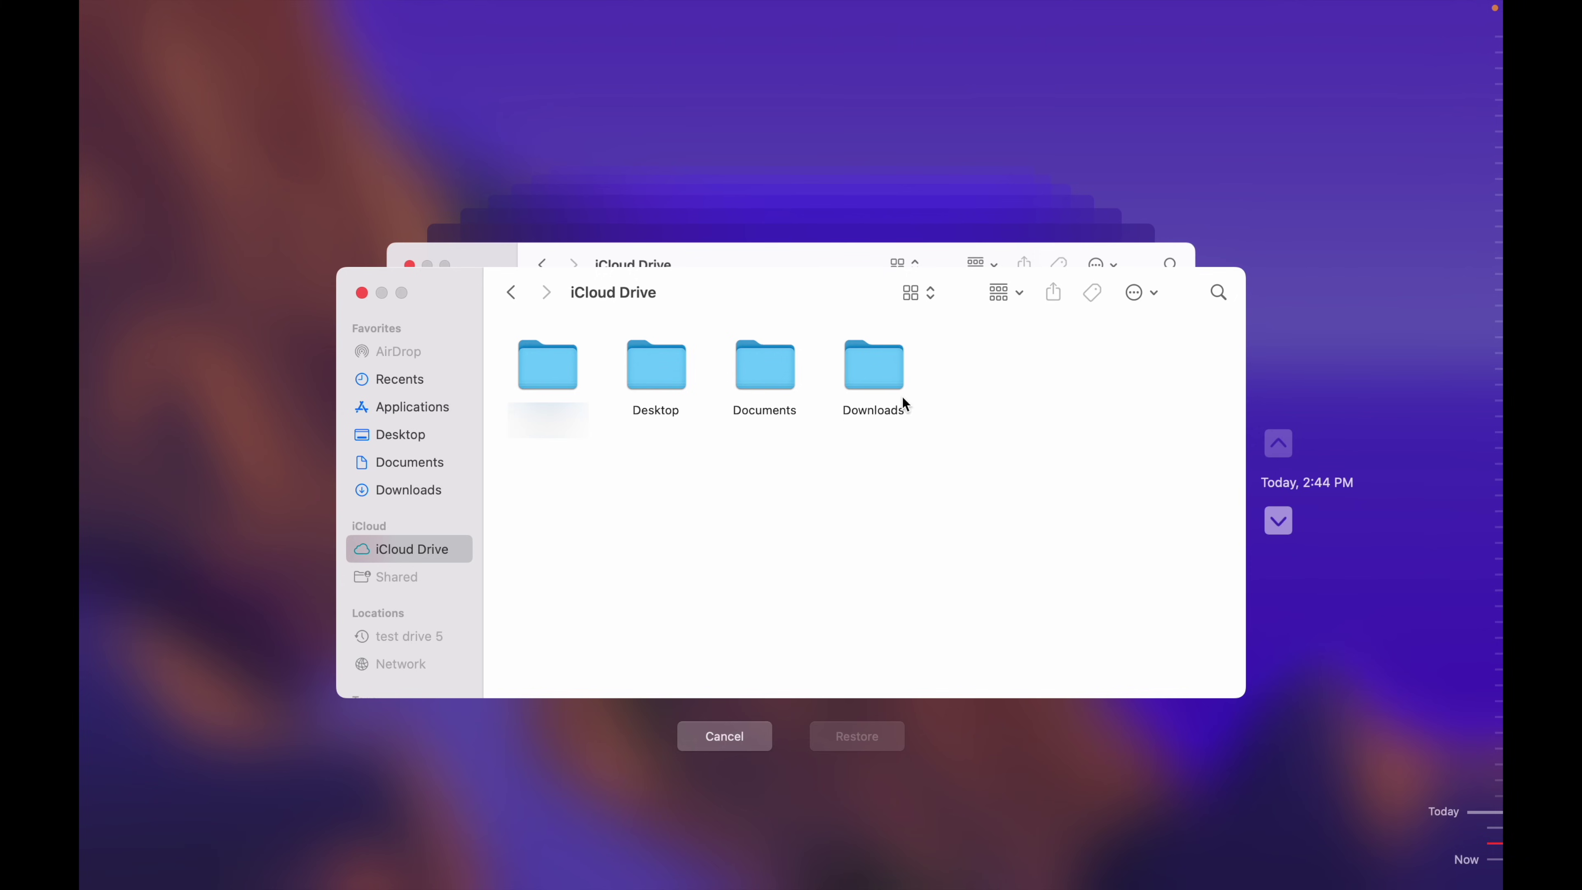
Open Downloads in the 2:44 PM snapshot and restore the top-right image '_002.jpg'
{"action": "left_click", "coordinate": [873, 373]}
{"action": "double_click", "coordinate": [870, 366]}
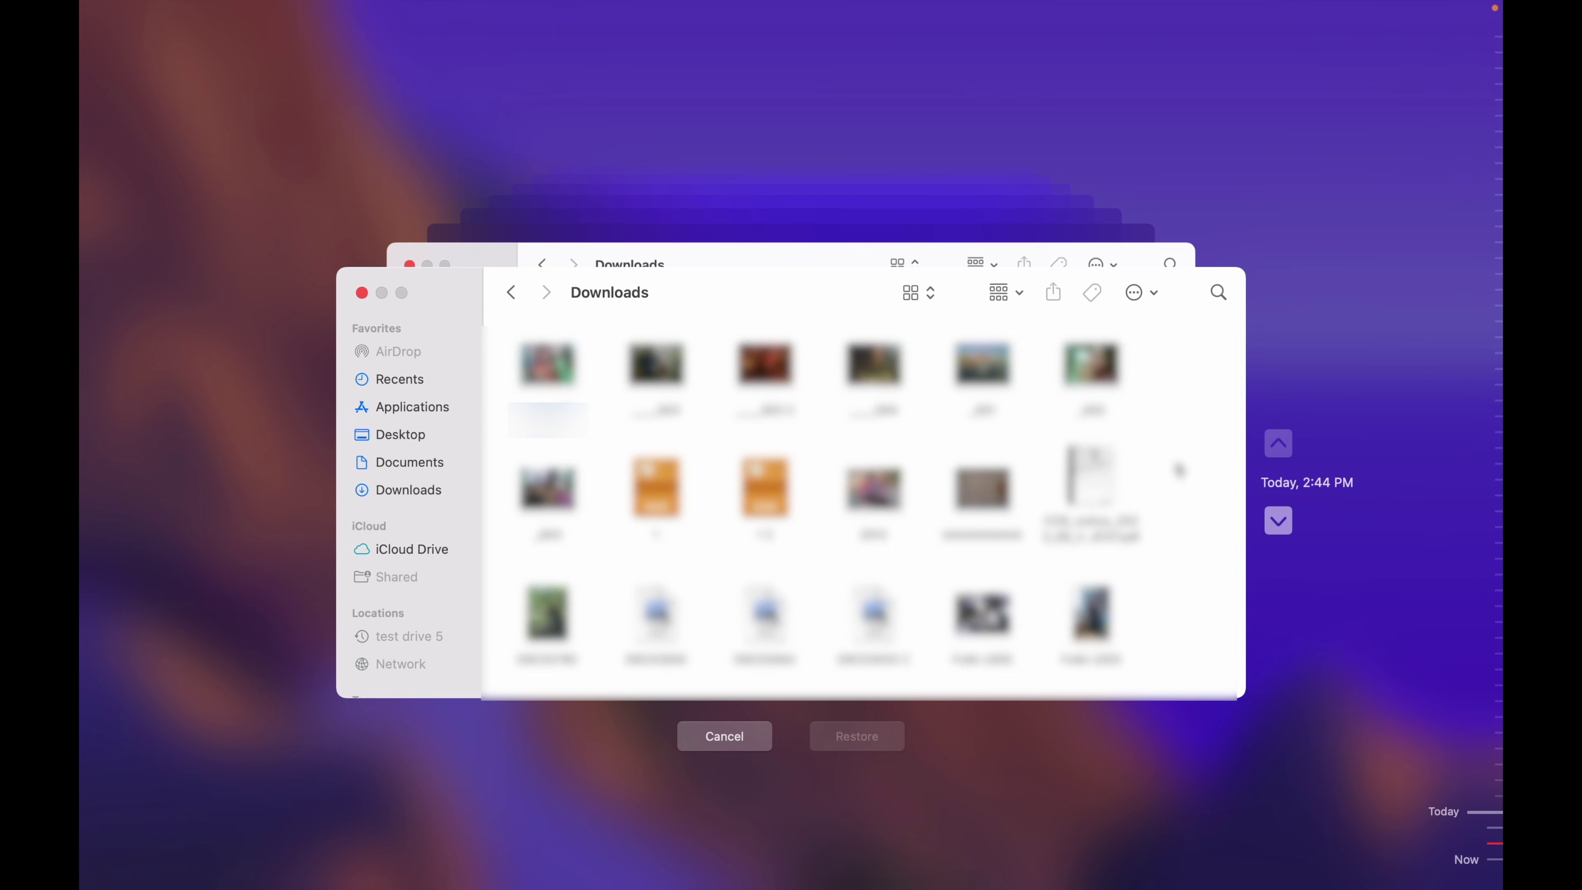
{"action": "left_click", "coordinate": [1179, 470]}
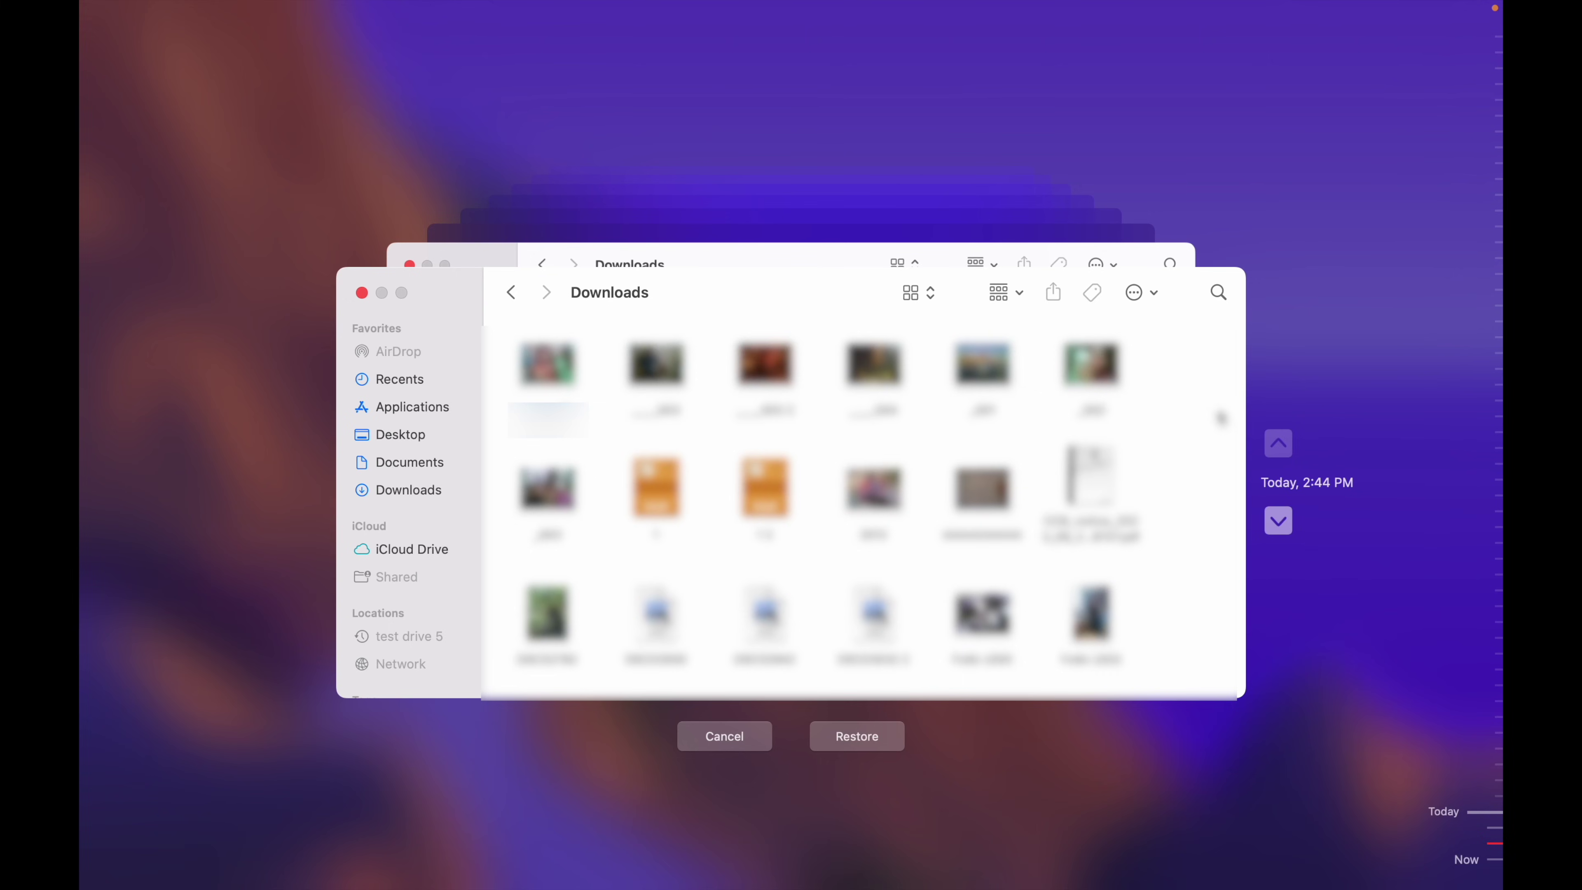
{"action": "left_click", "coordinate": [853, 751]}
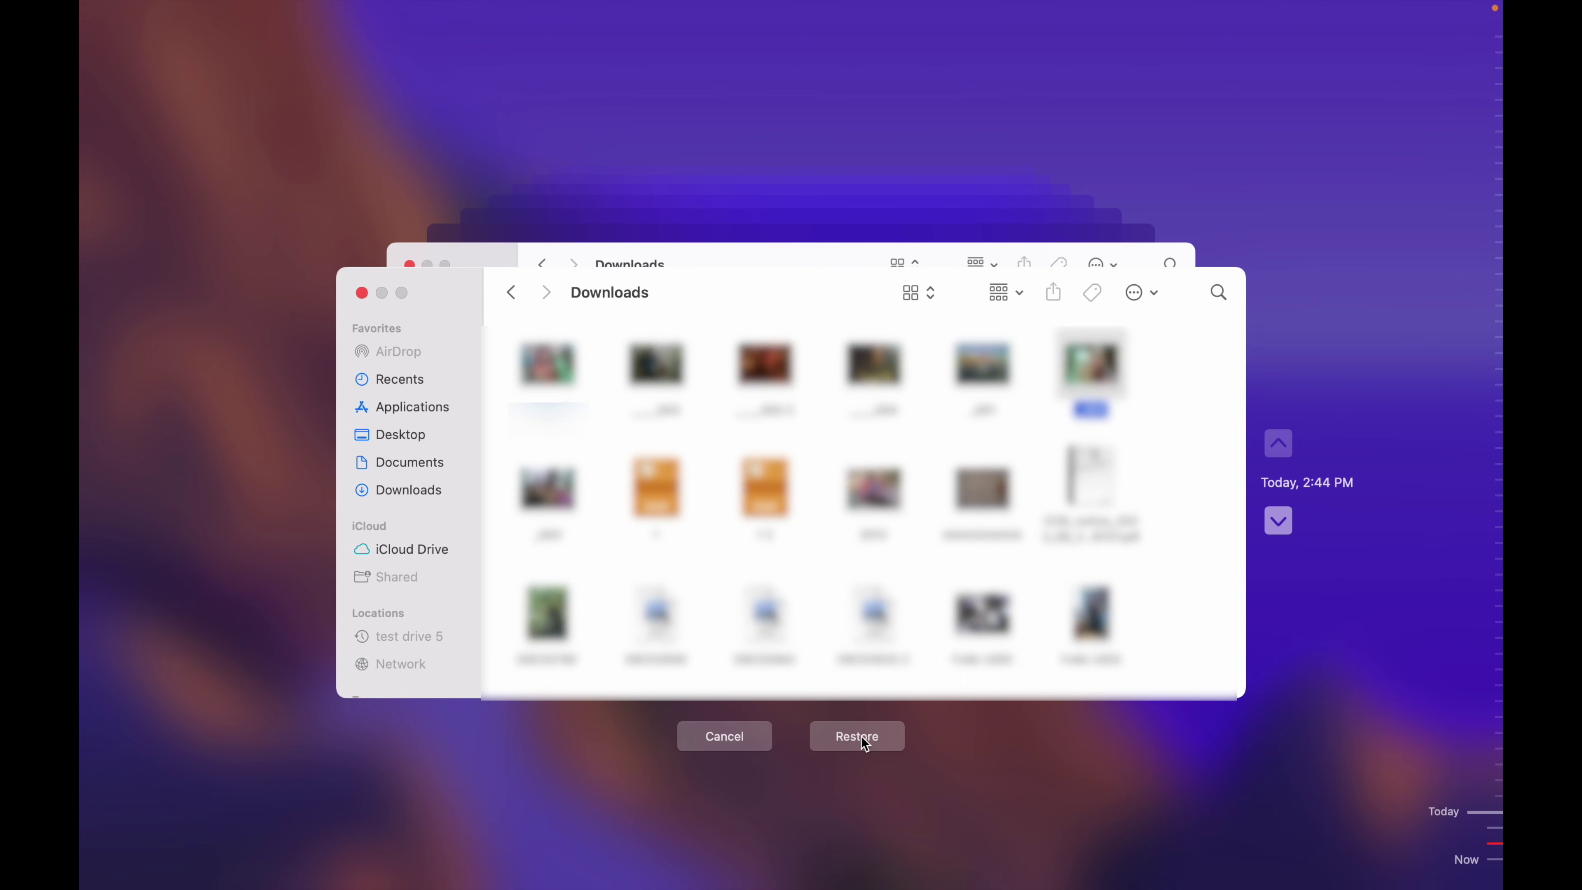
{"action": "left_click", "coordinate": [864, 742]}
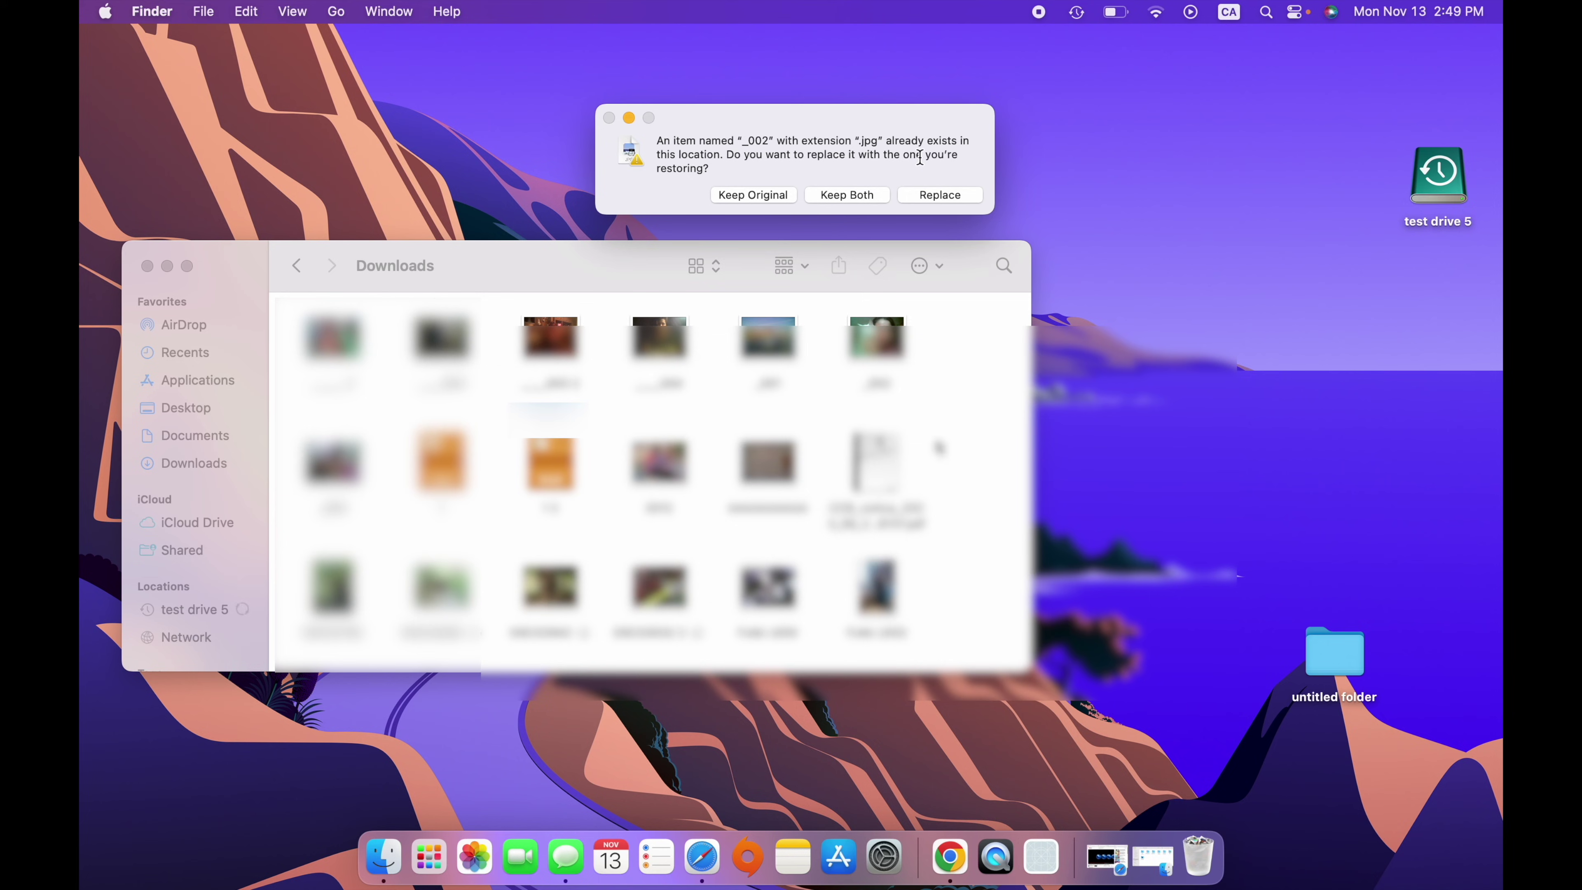
Replace the existing '_002.jpg' with the restored copy and close the Downloads window
{"action": "left_click", "coordinate": [929, 194]}
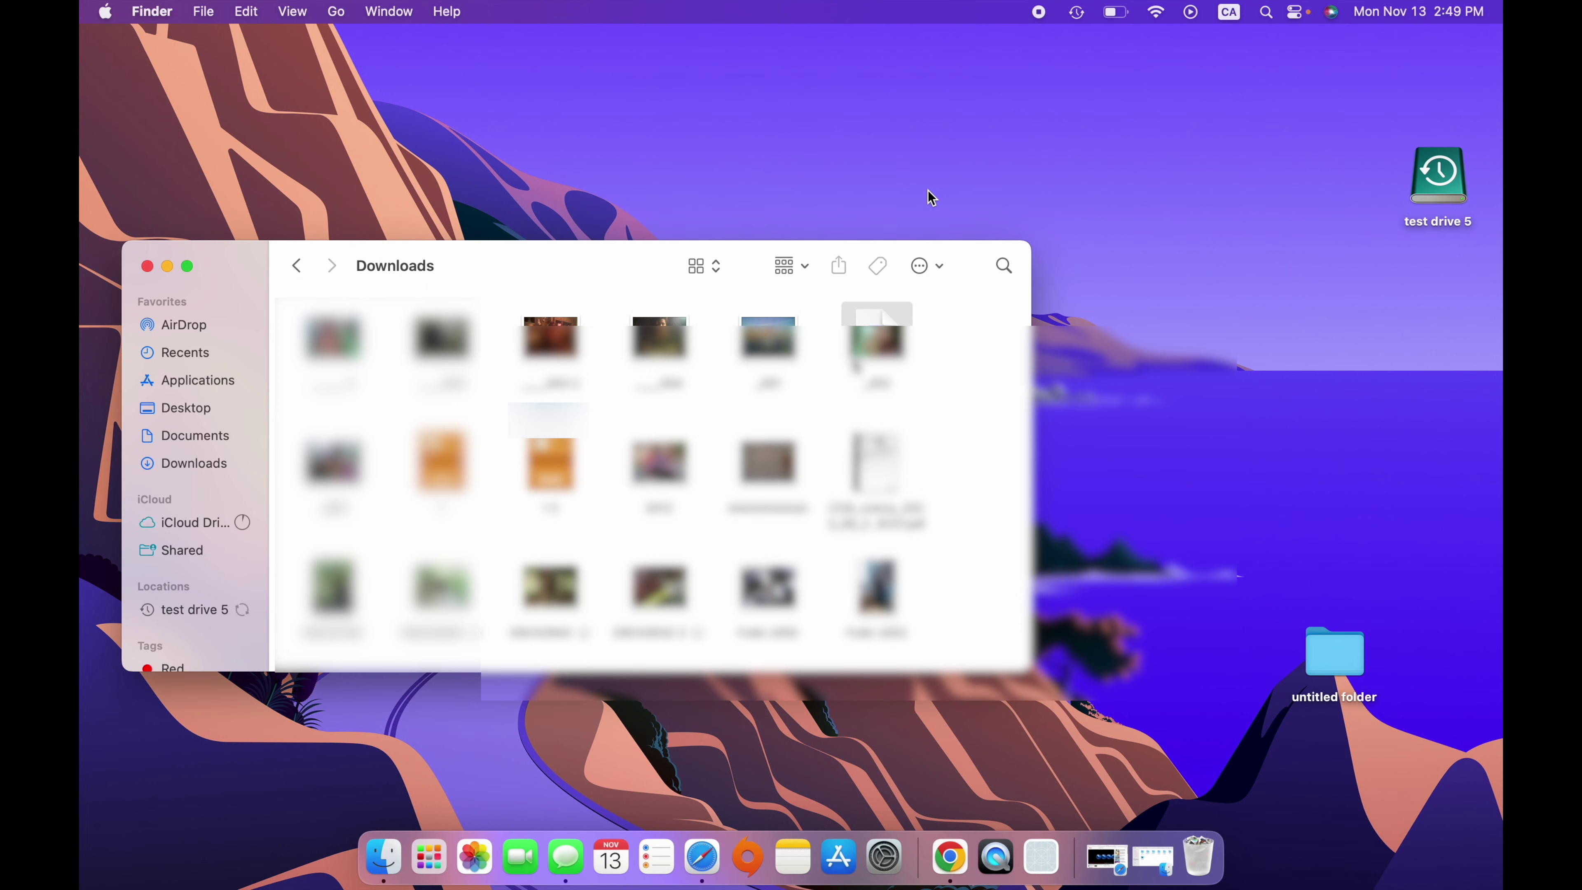
{"action": "key", "text": "super+w"}
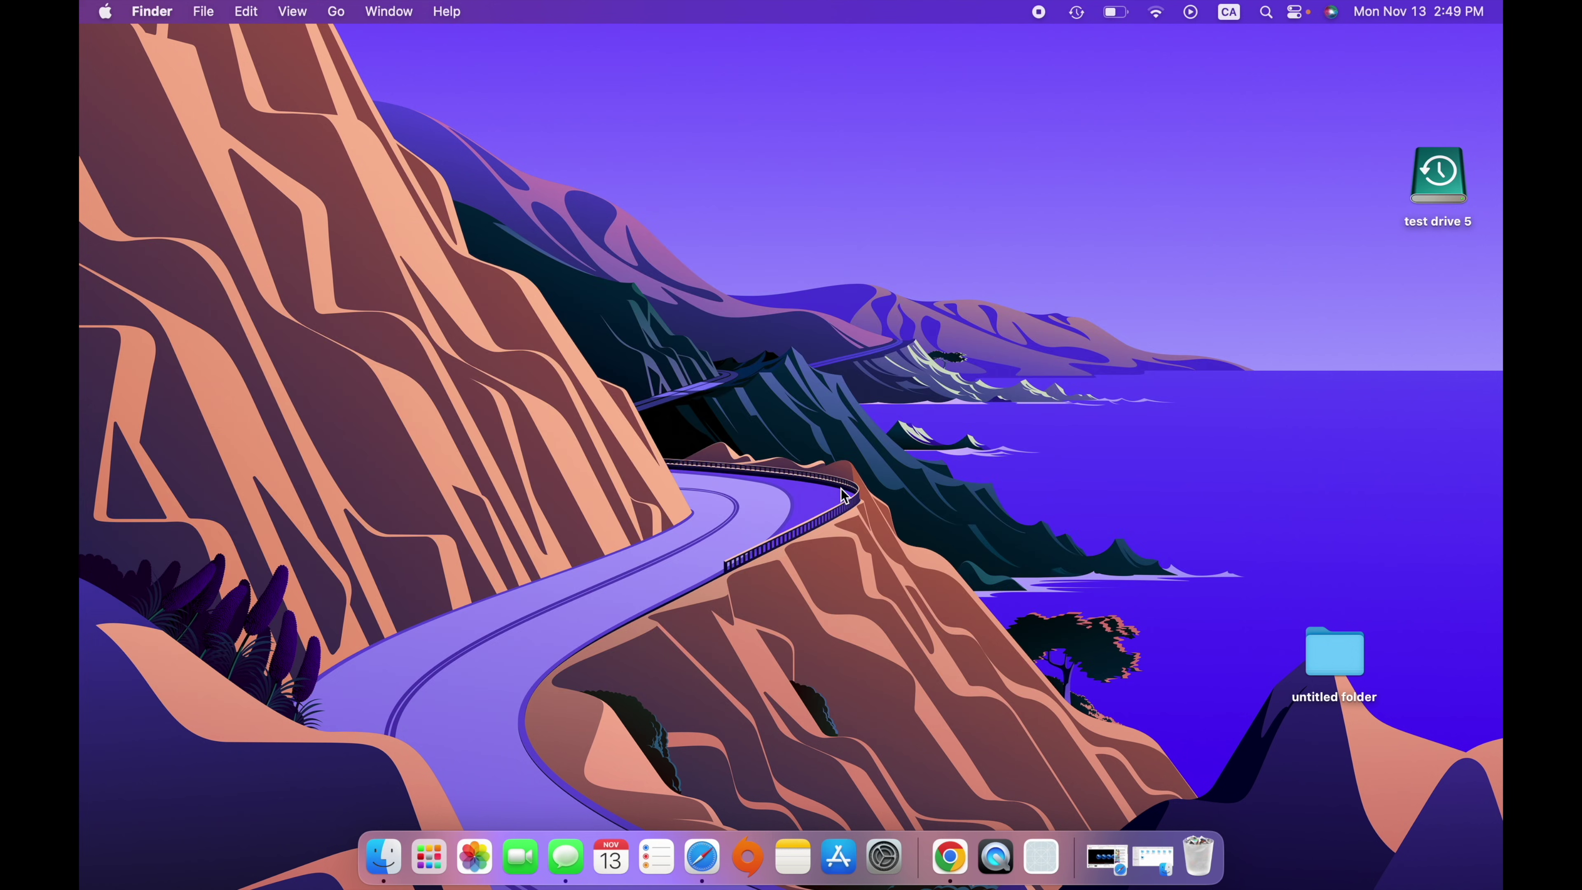